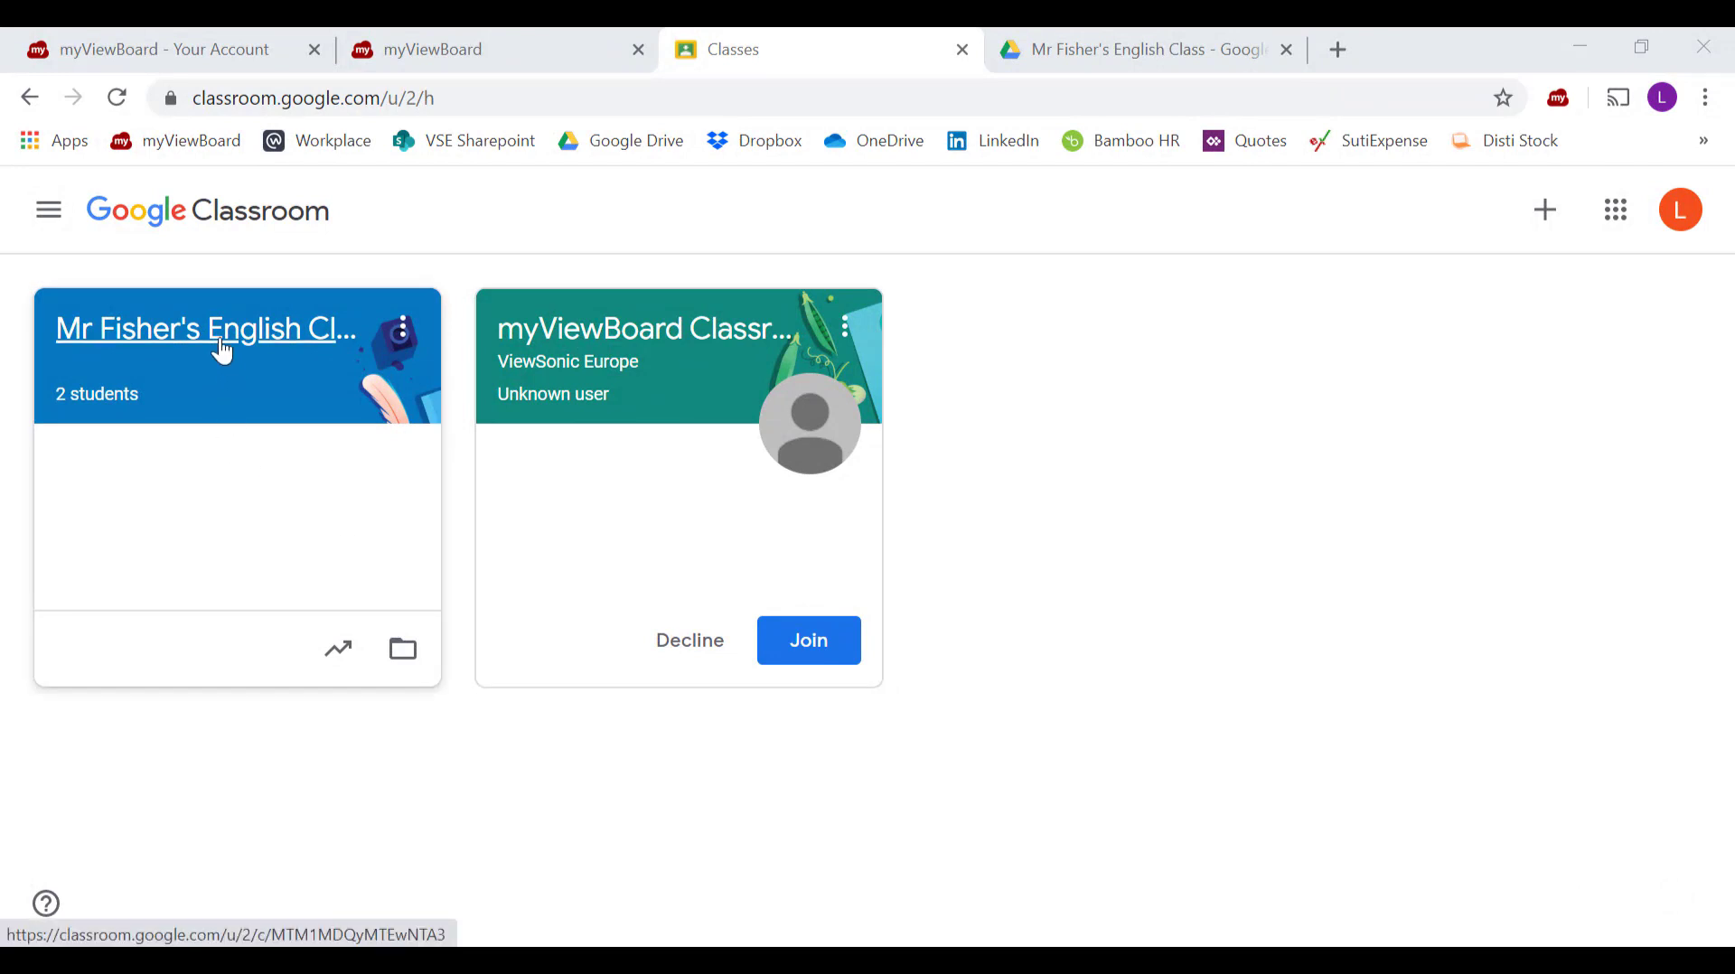
Step: Open Mr Fisher's English Class coursework list and check the Create options without choosing one
{"action": "left_click", "coordinate": [223, 351]}
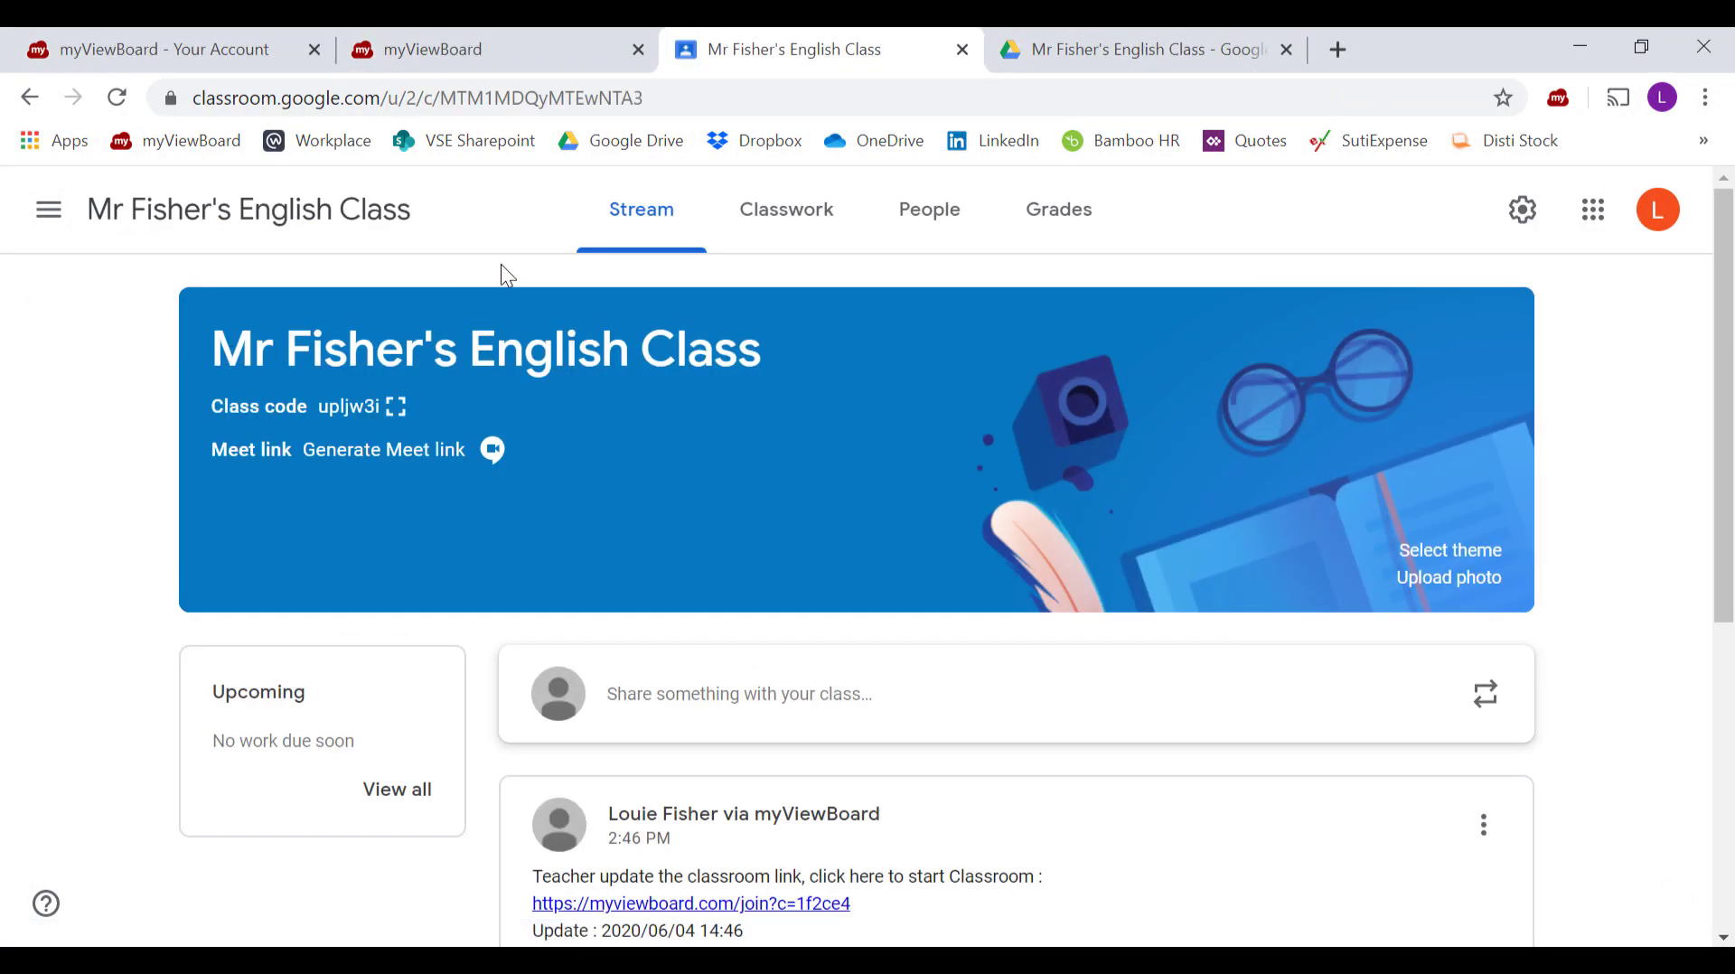
{"action": "left_click", "coordinate": [799, 225]}
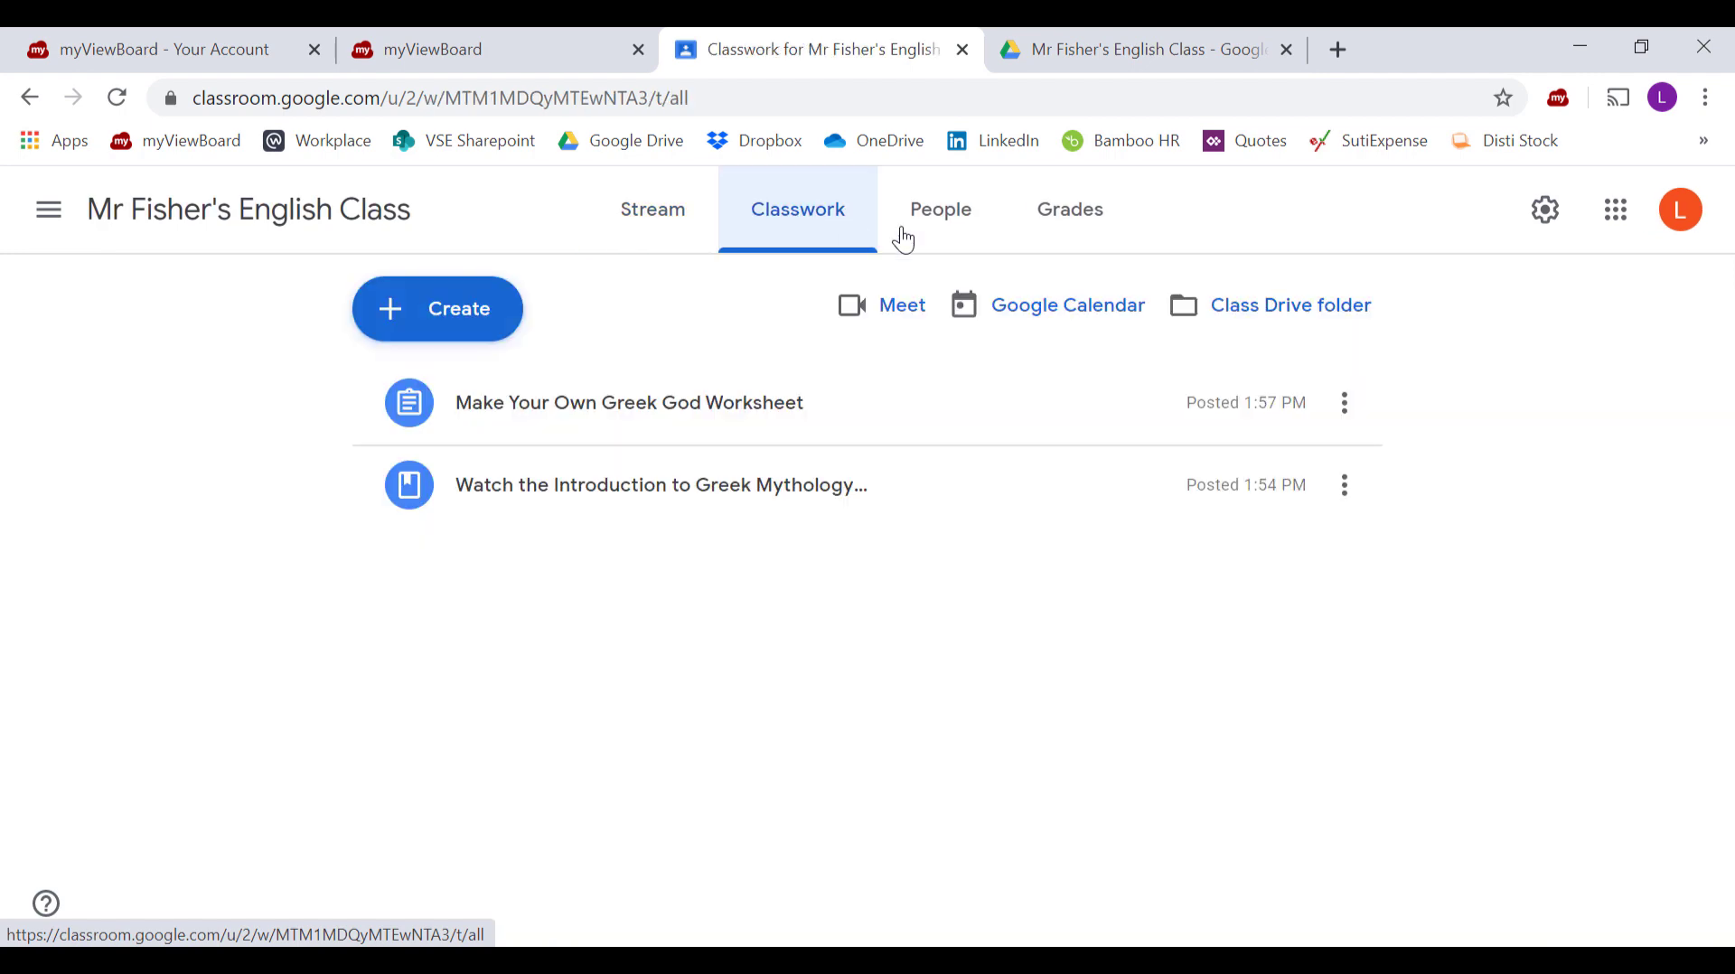
{"action": "left_click", "coordinate": [502, 329]}
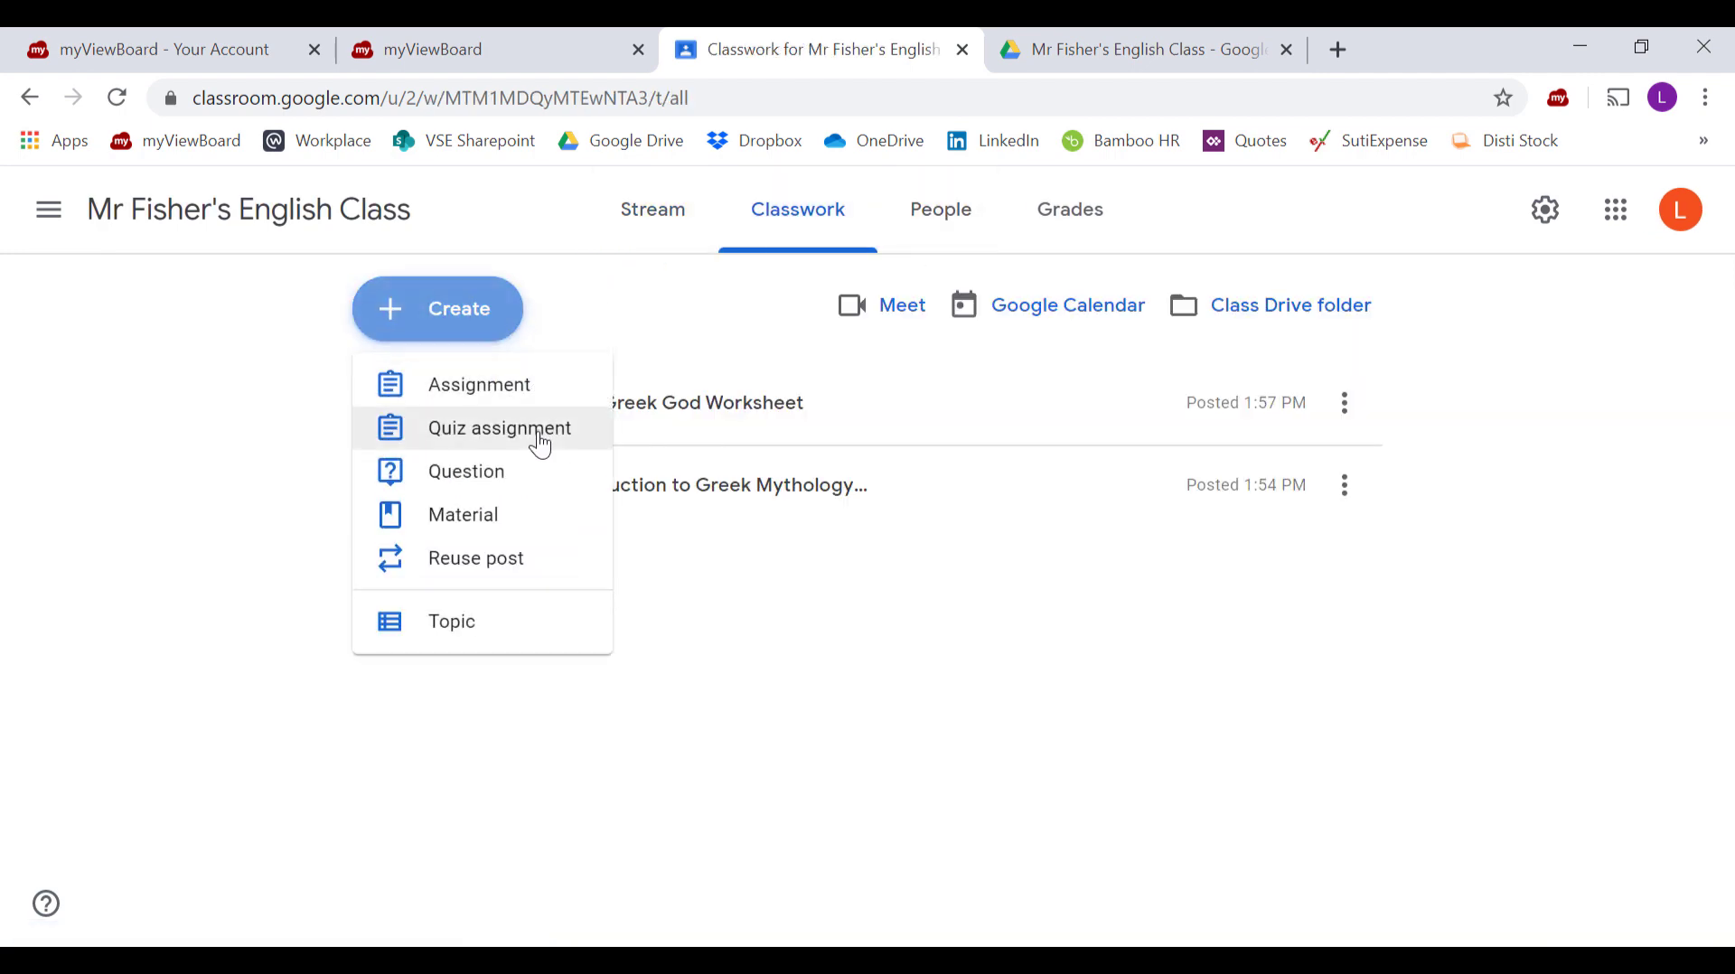
{"action": "left_click", "coordinate": [727, 633]}
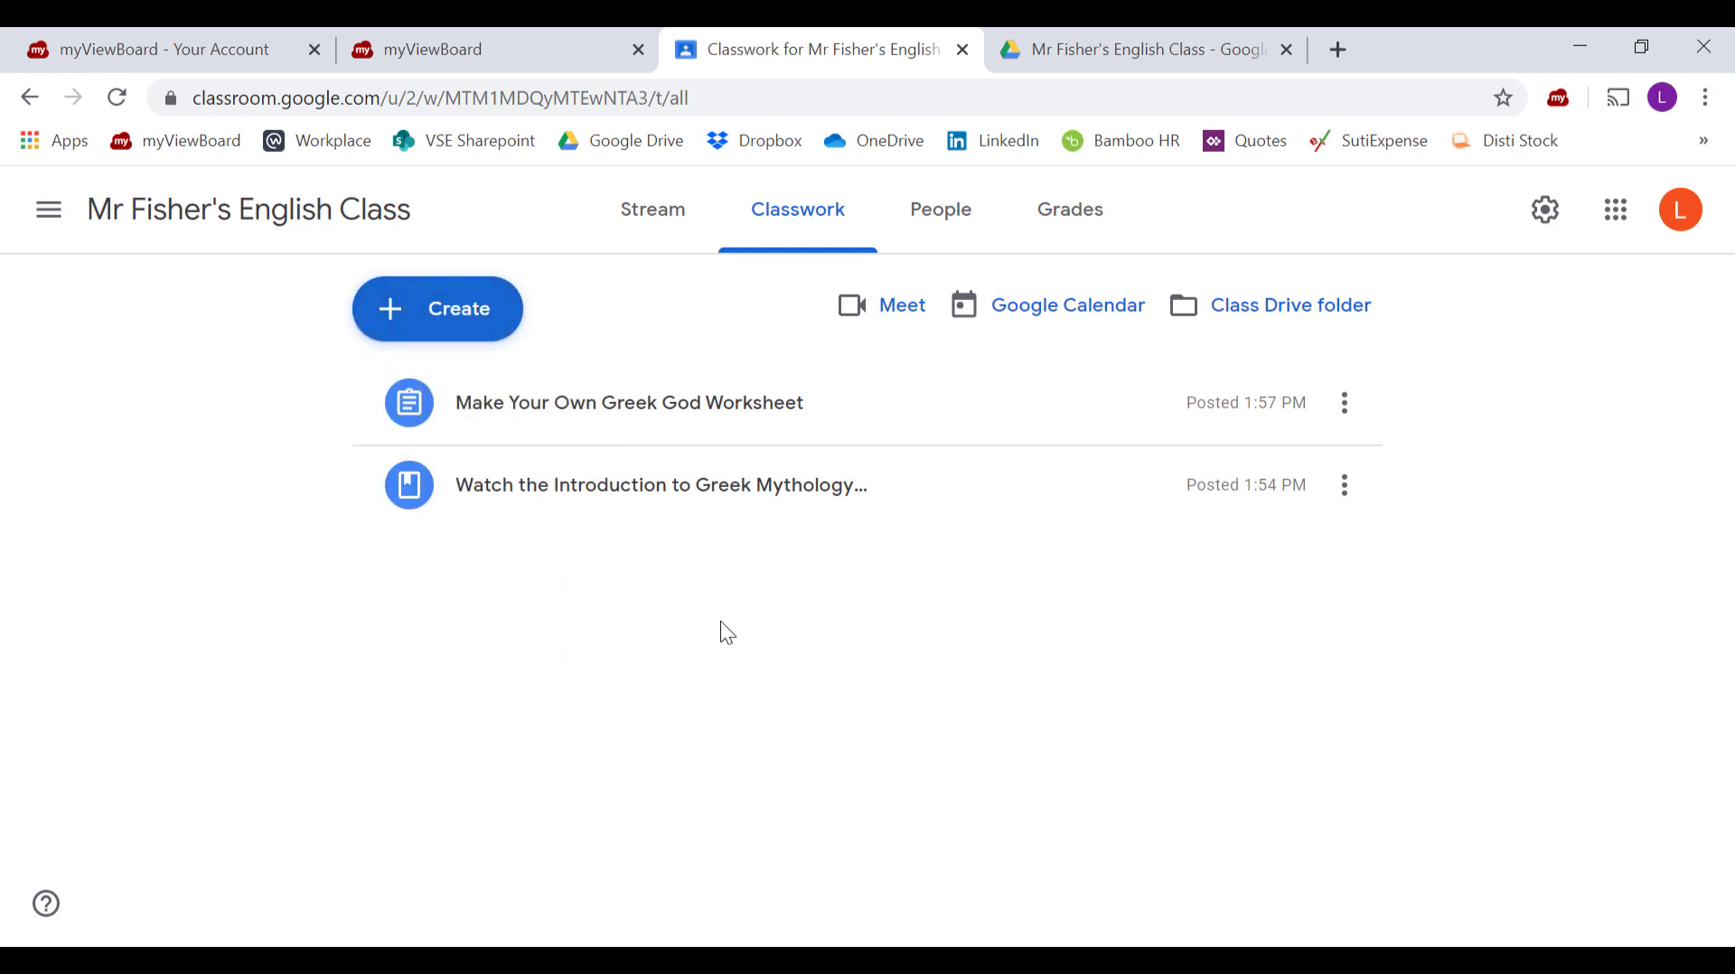
Step: Expand the Greek mythology video and Make Your Own Greek God Worksheet posts, then collapse the worksheet
{"action": "left_click", "coordinate": [692, 511]}
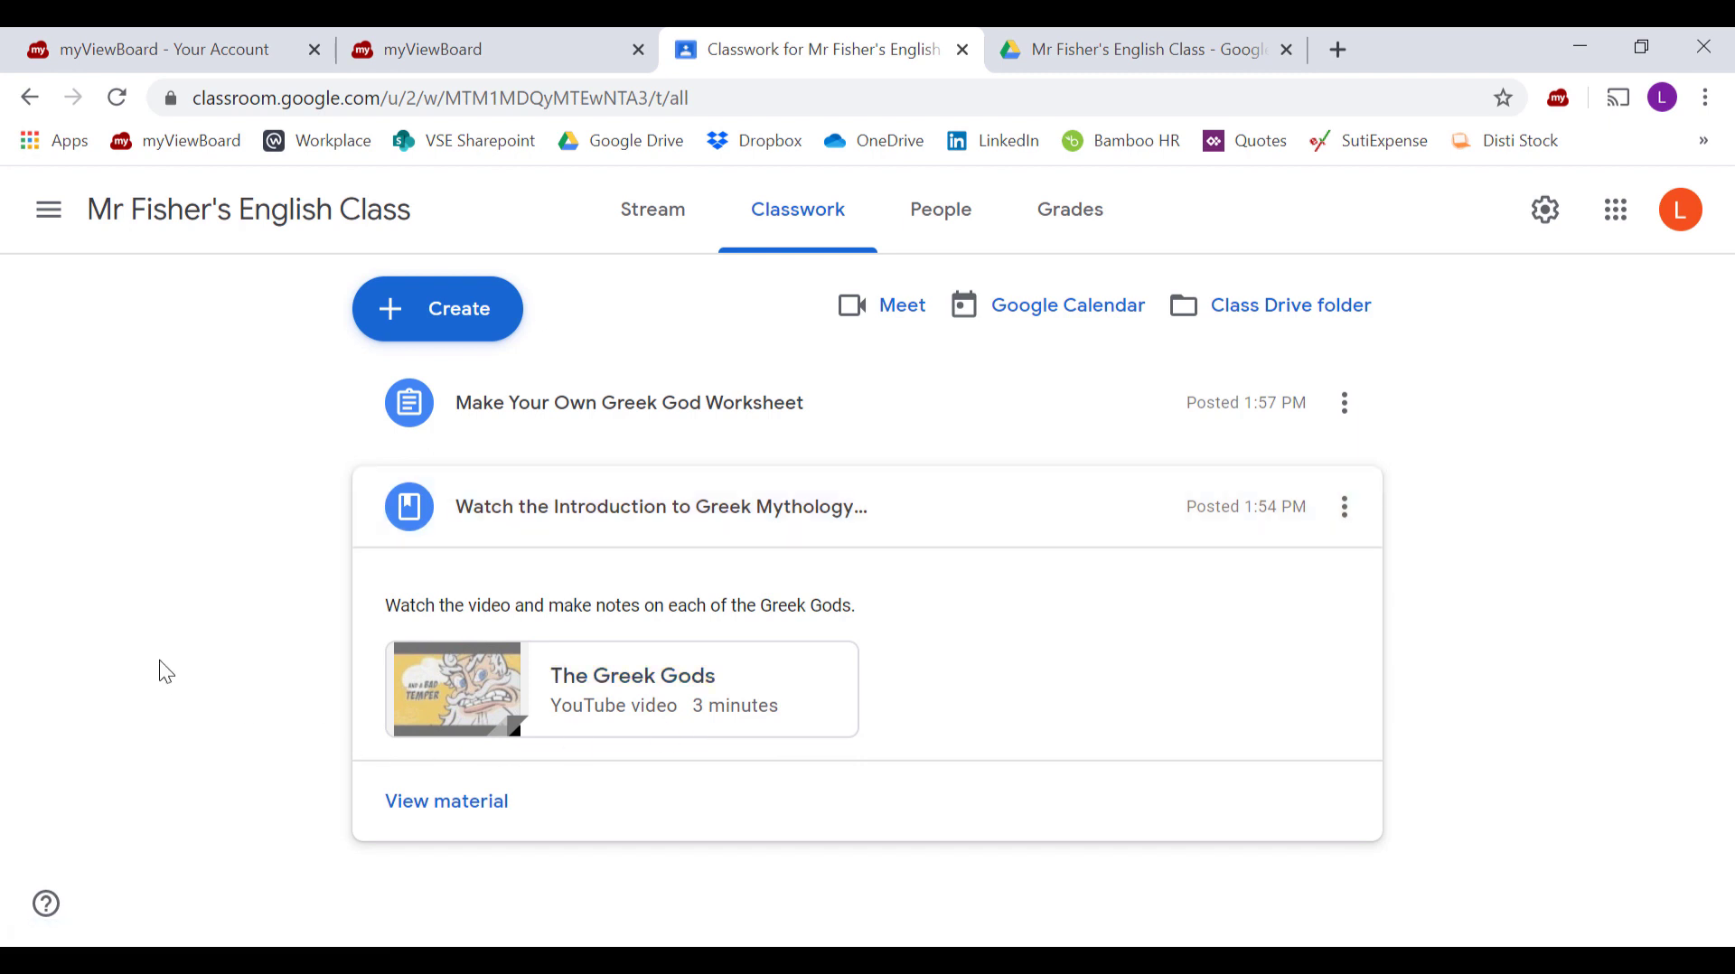
{"action": "left_click", "coordinate": [677, 402]}
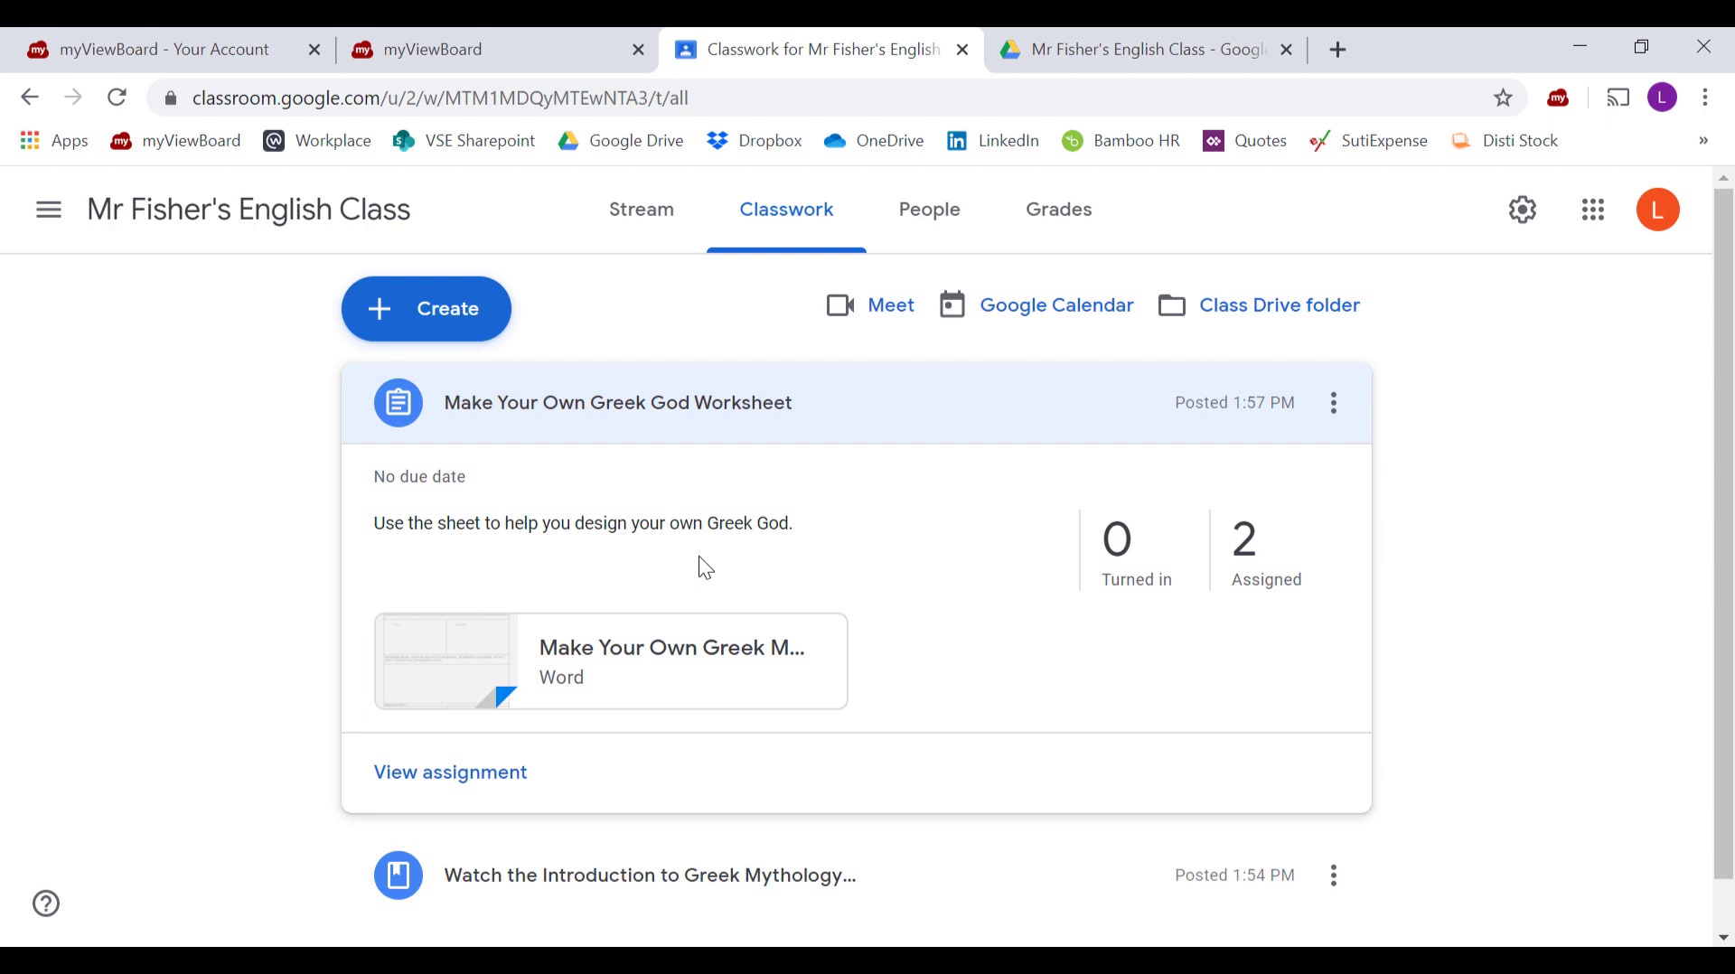
{"action": "left_click", "coordinate": [613, 427]}
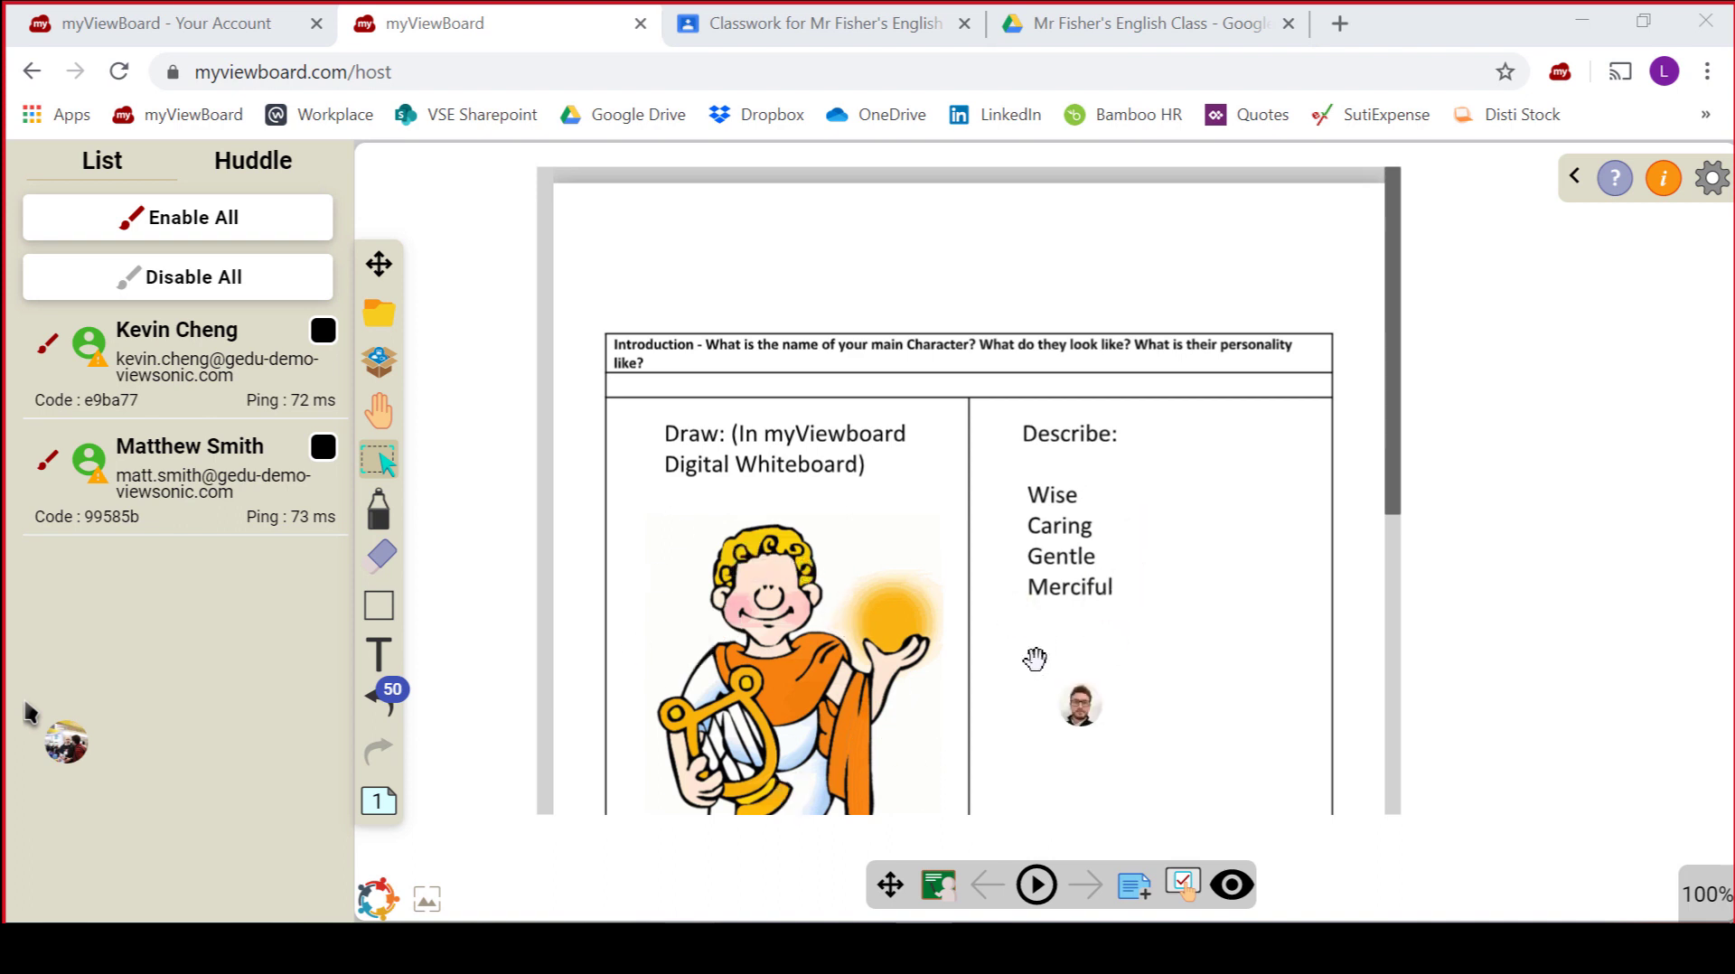
Step: Post the board to Mr Fisher's English Class in Google Classroom as 'Greek God Lesson Template'
{"action": "left_click", "coordinate": [396, 360]}
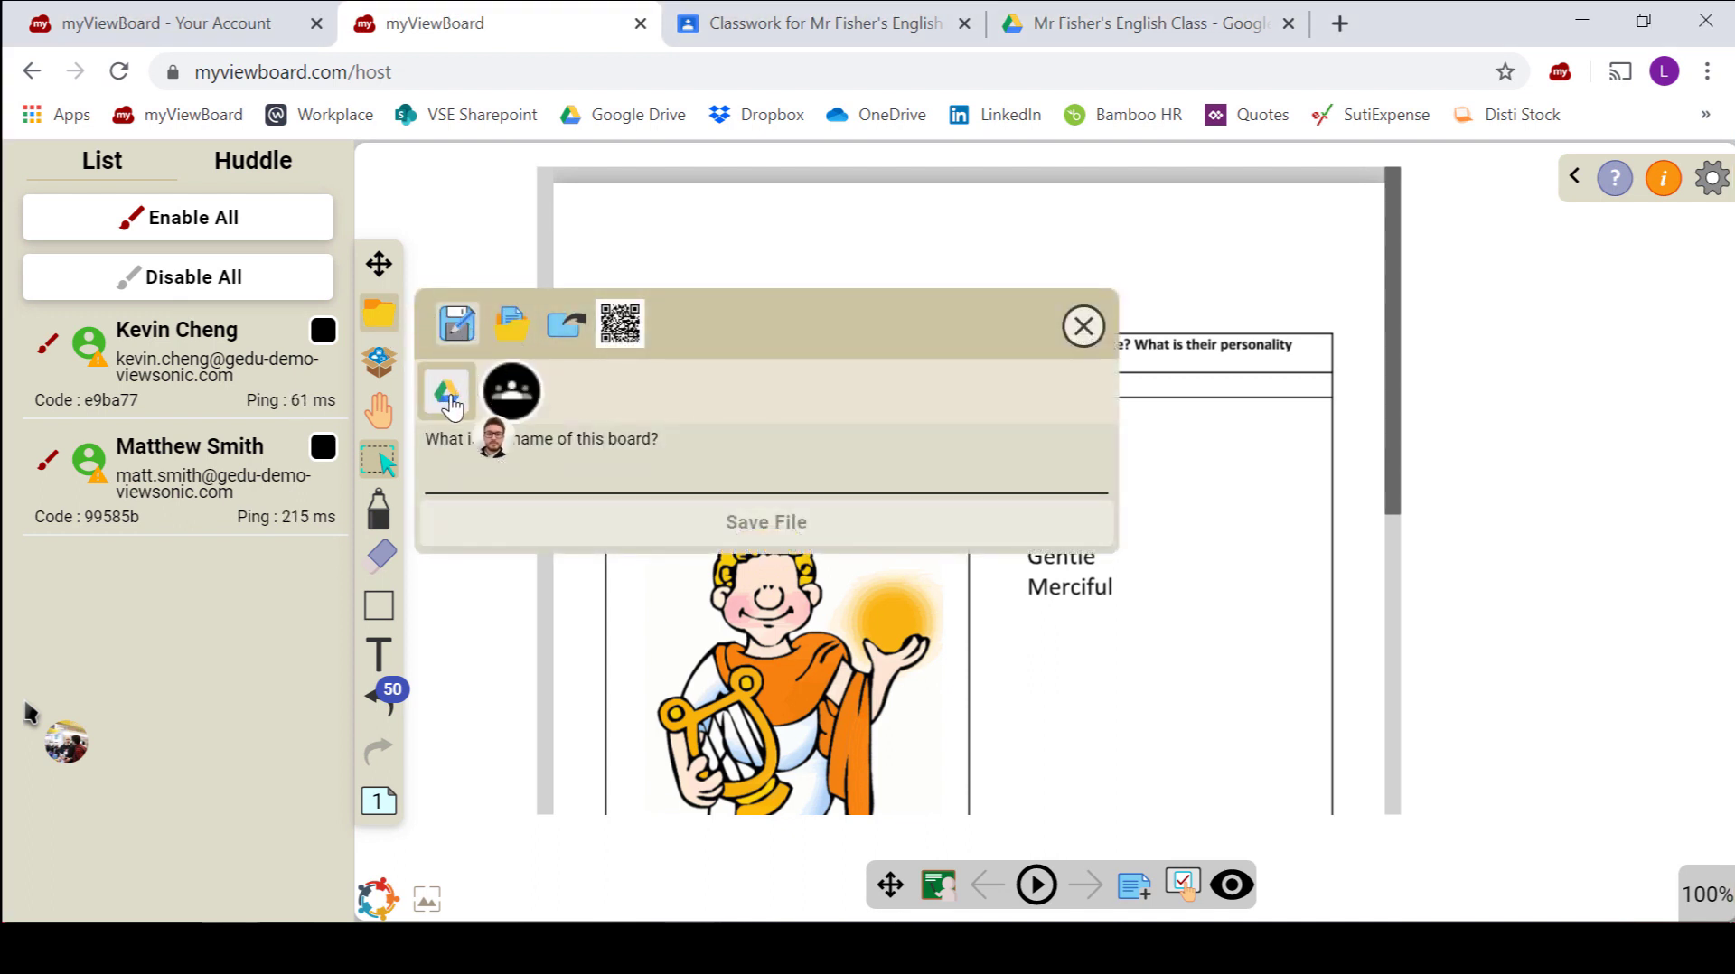
{"action": "left_click", "coordinate": [516, 400]}
{"action": "left_click", "coordinate": [548, 479]}
{"action": "type", "text": "Greek G"}
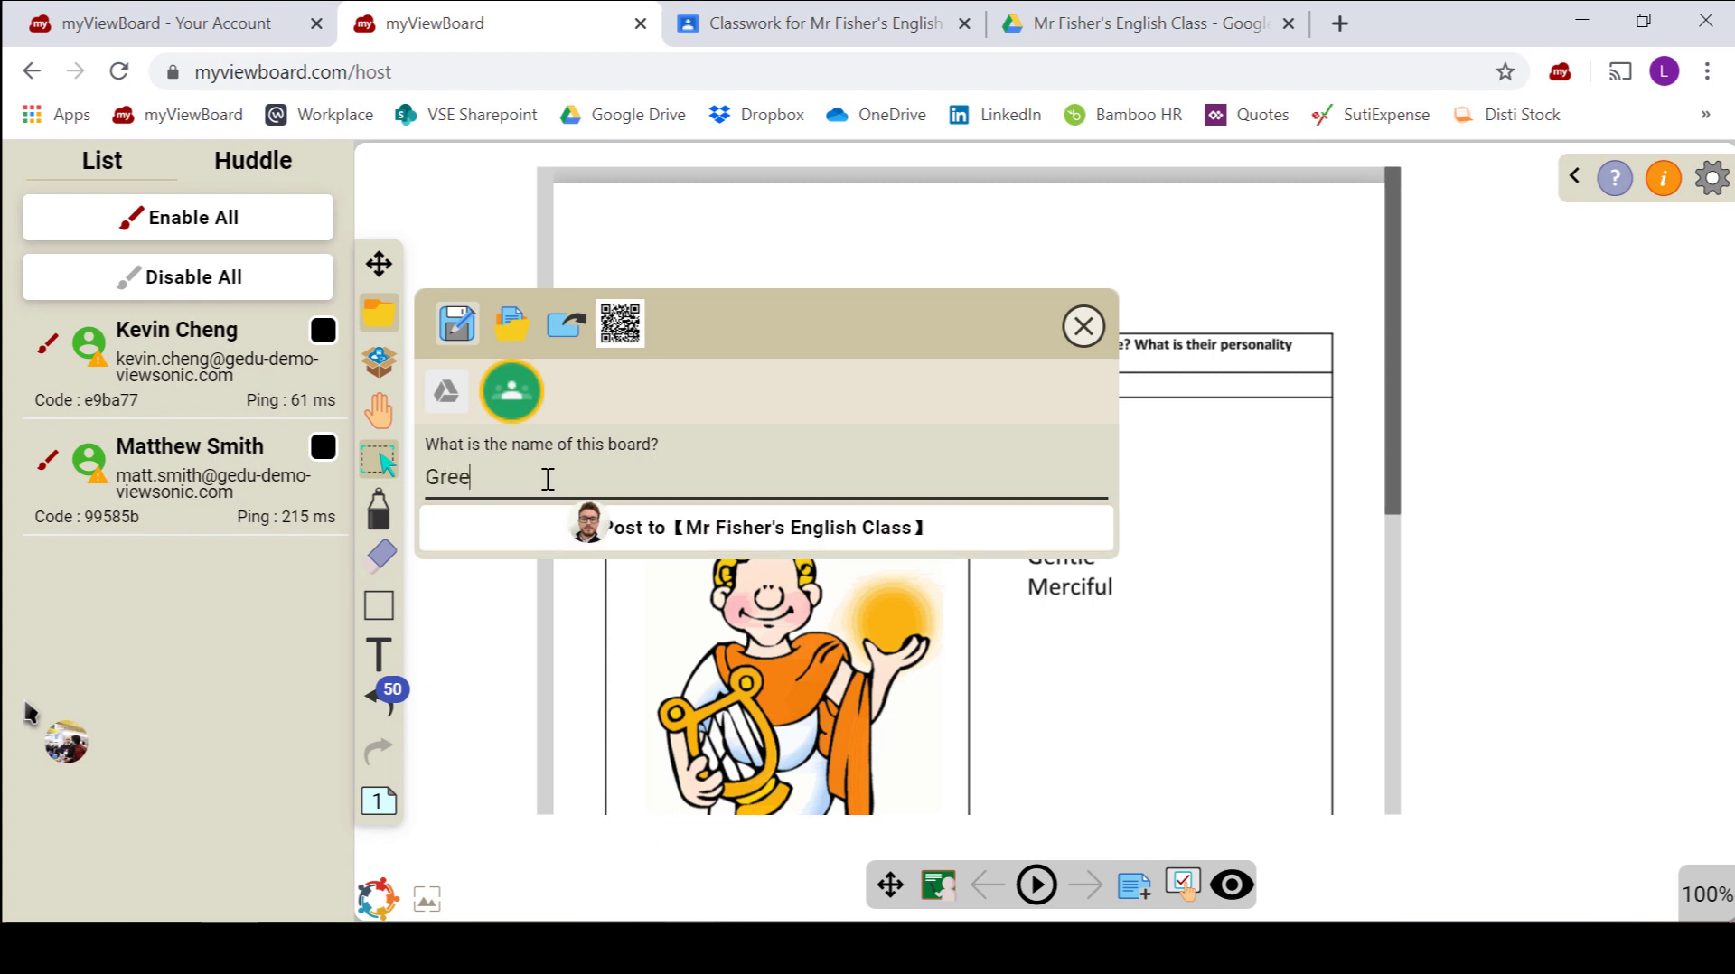
{"action": "type", "text": "od Lesson Template"}
{"action": "left_click", "coordinate": [686, 540]}
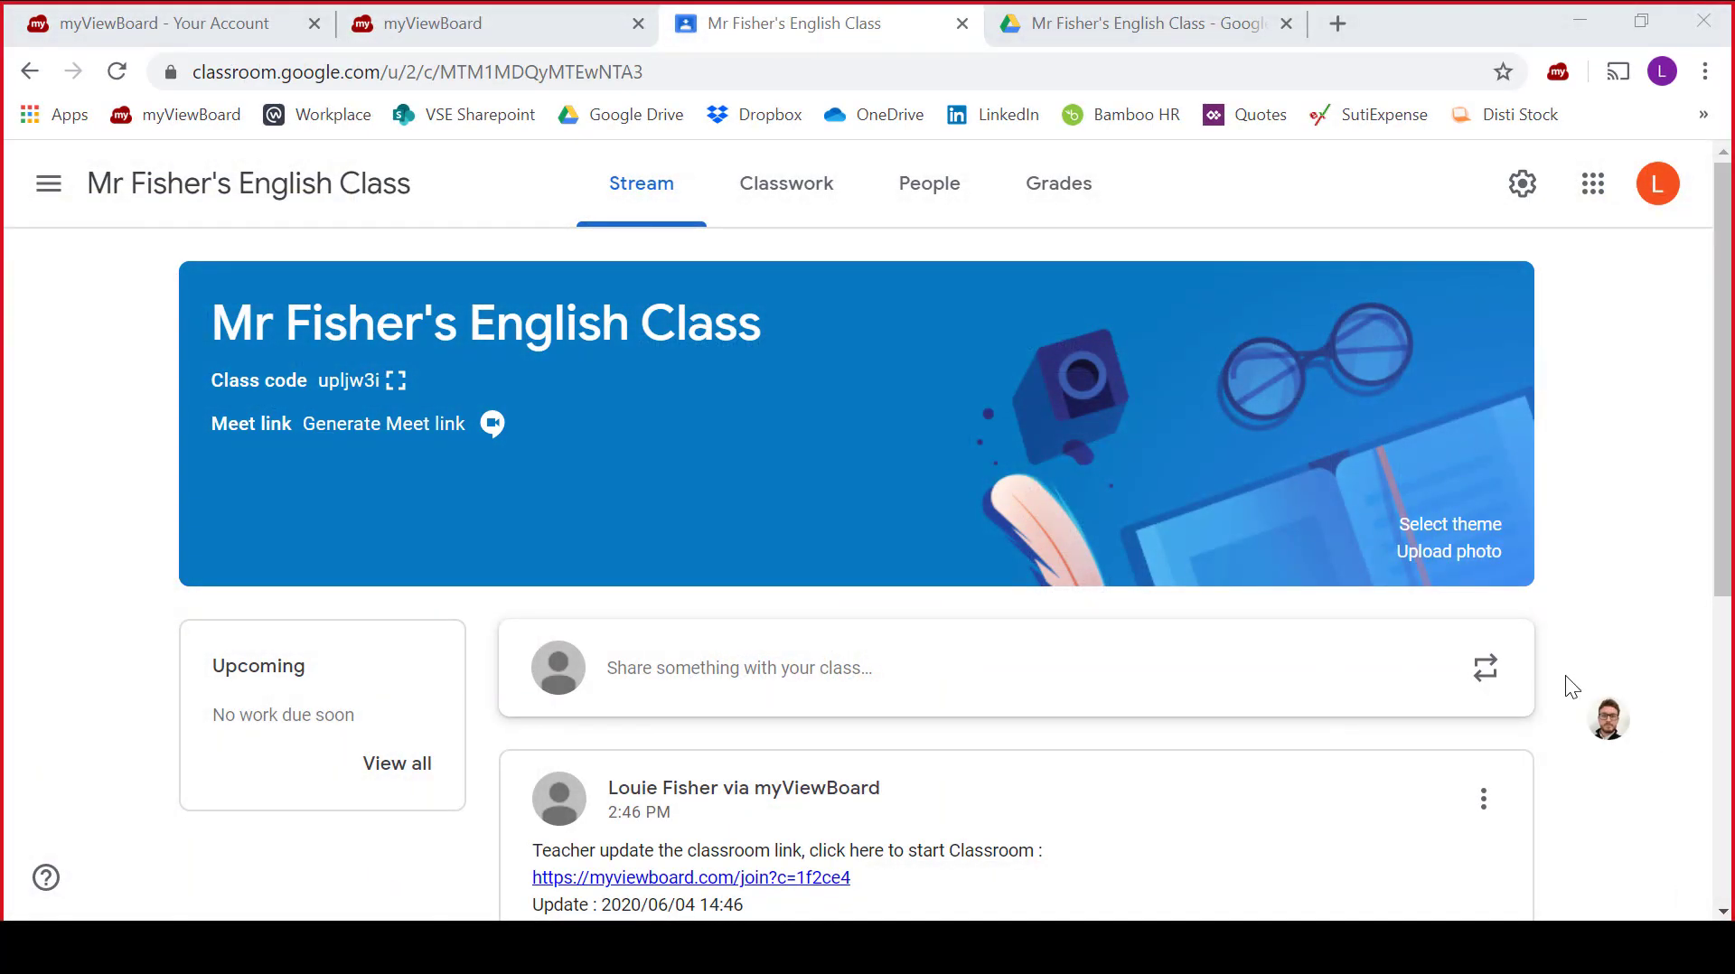
Step: Scroll the class stream to check the myViewBoard post's join link and Greek God lesson attachments
{"action": "scroll", "coordinate": [1565, 675], "scroll_direction": "down", "scroll_amount": 1}
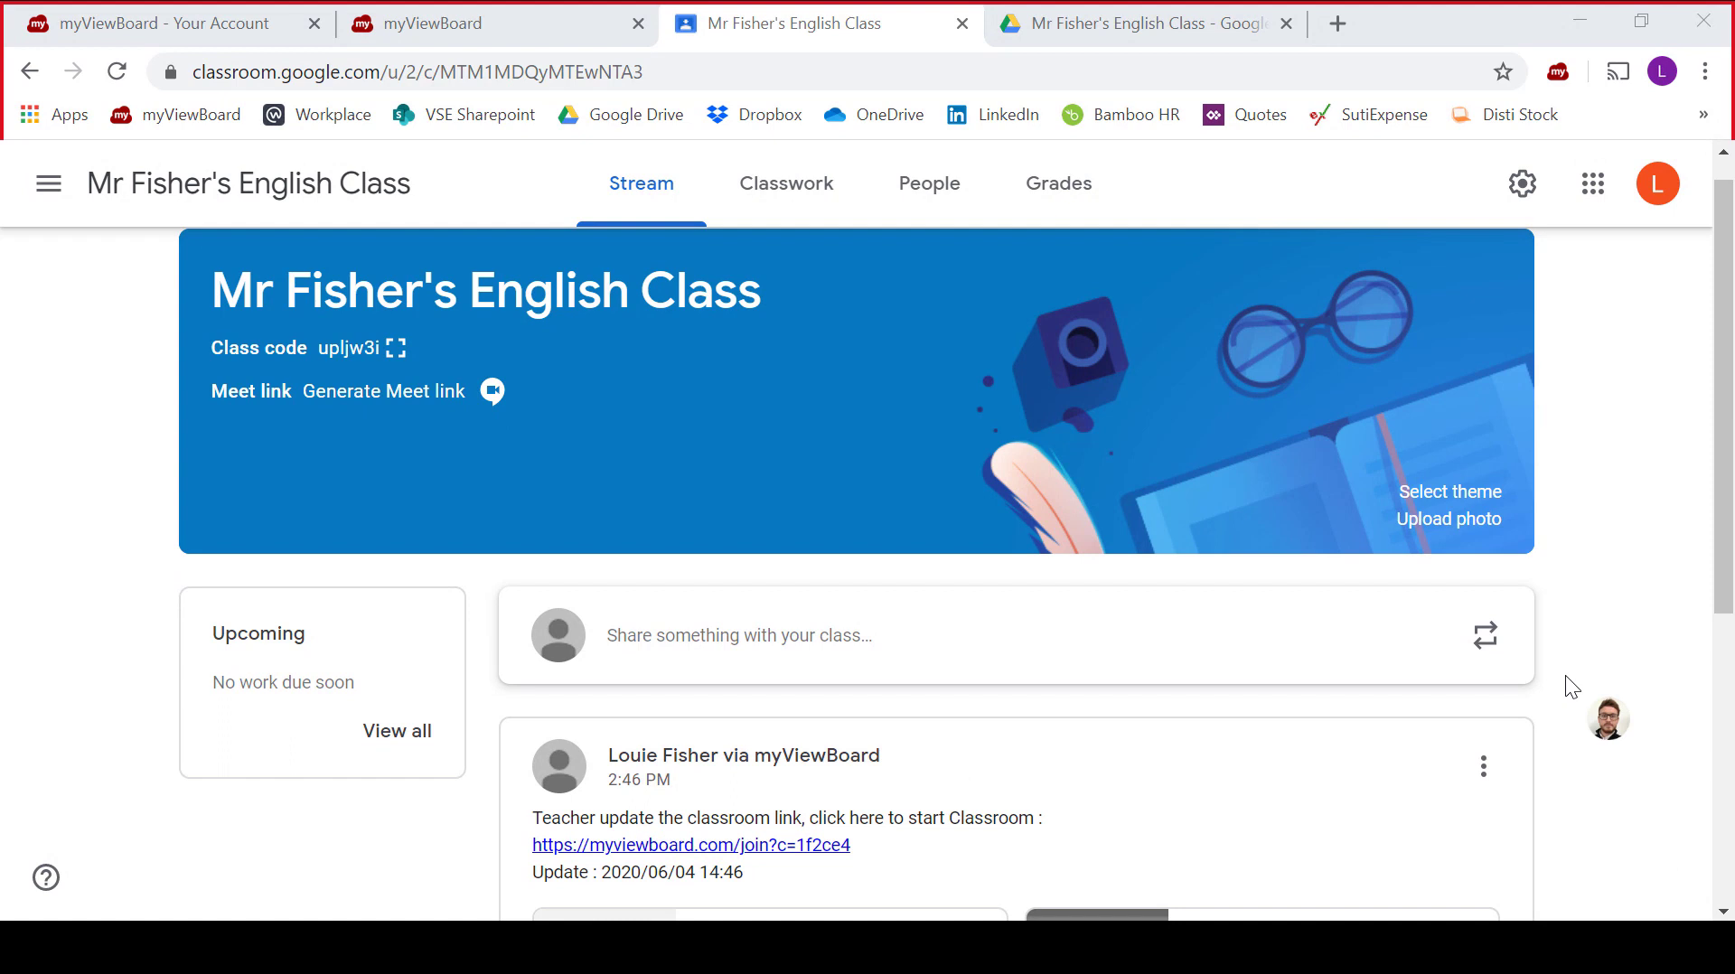
{"action": "scroll", "coordinate": [1565, 675], "scroll_direction": "down", "scroll_amount": 1}
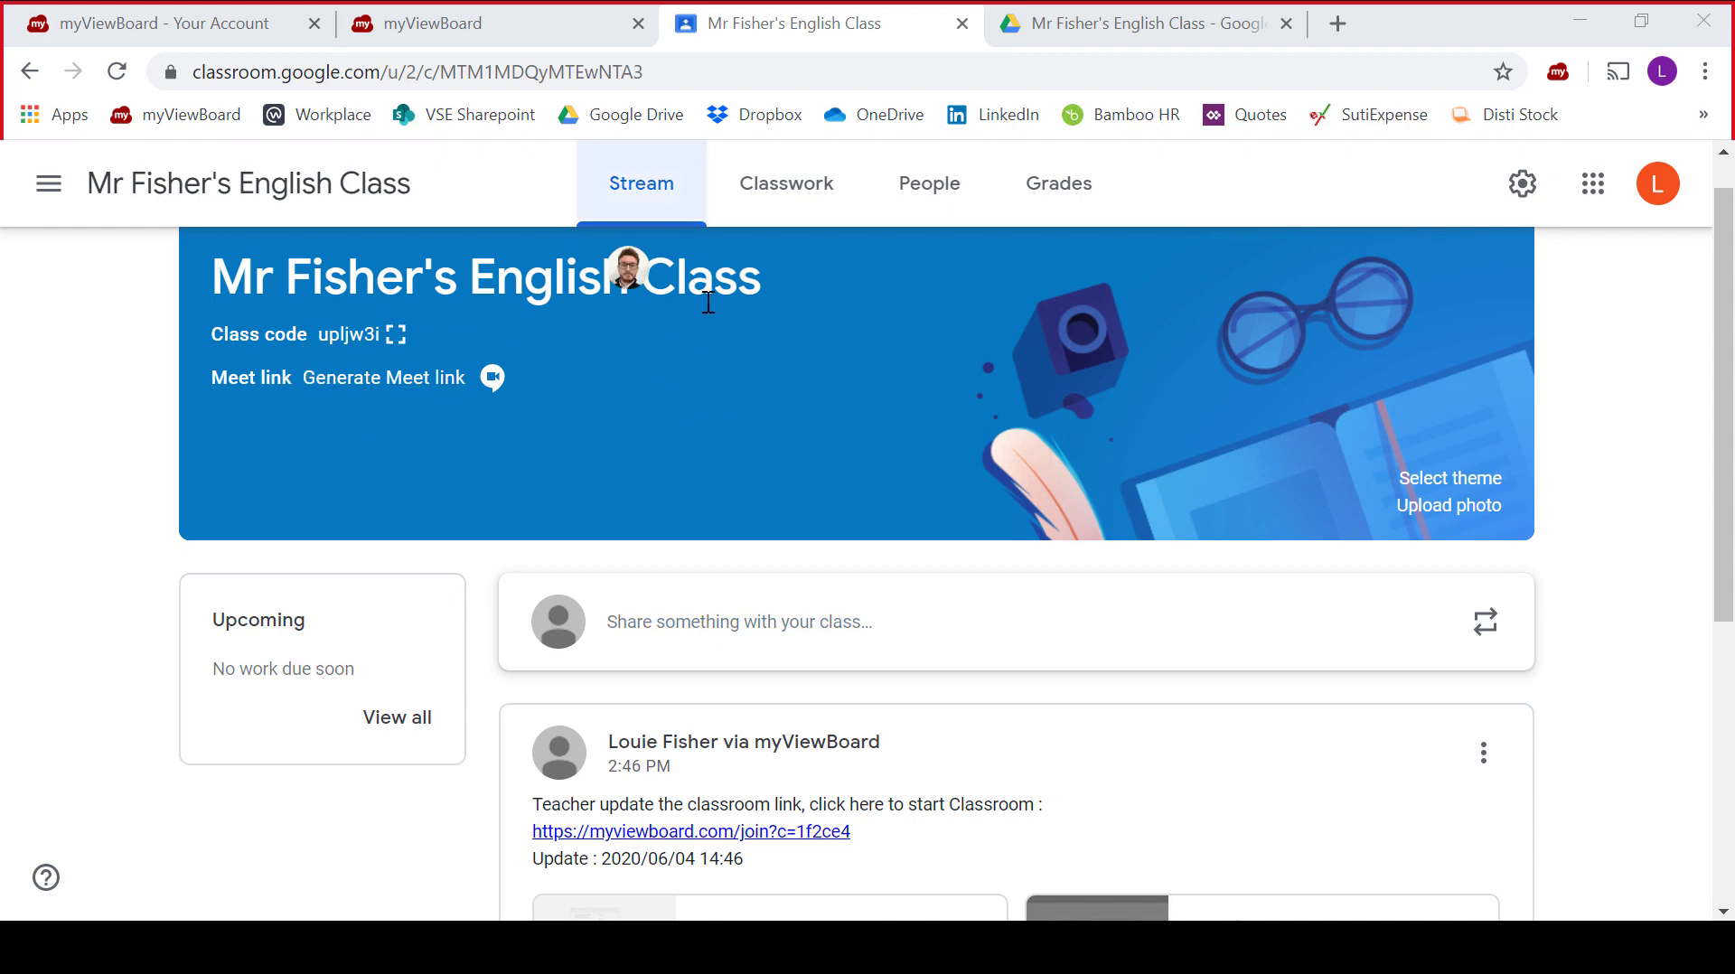
{"action": "scroll", "coordinate": [1623, 607], "scroll_direction": "down", "scroll_amount": 1}
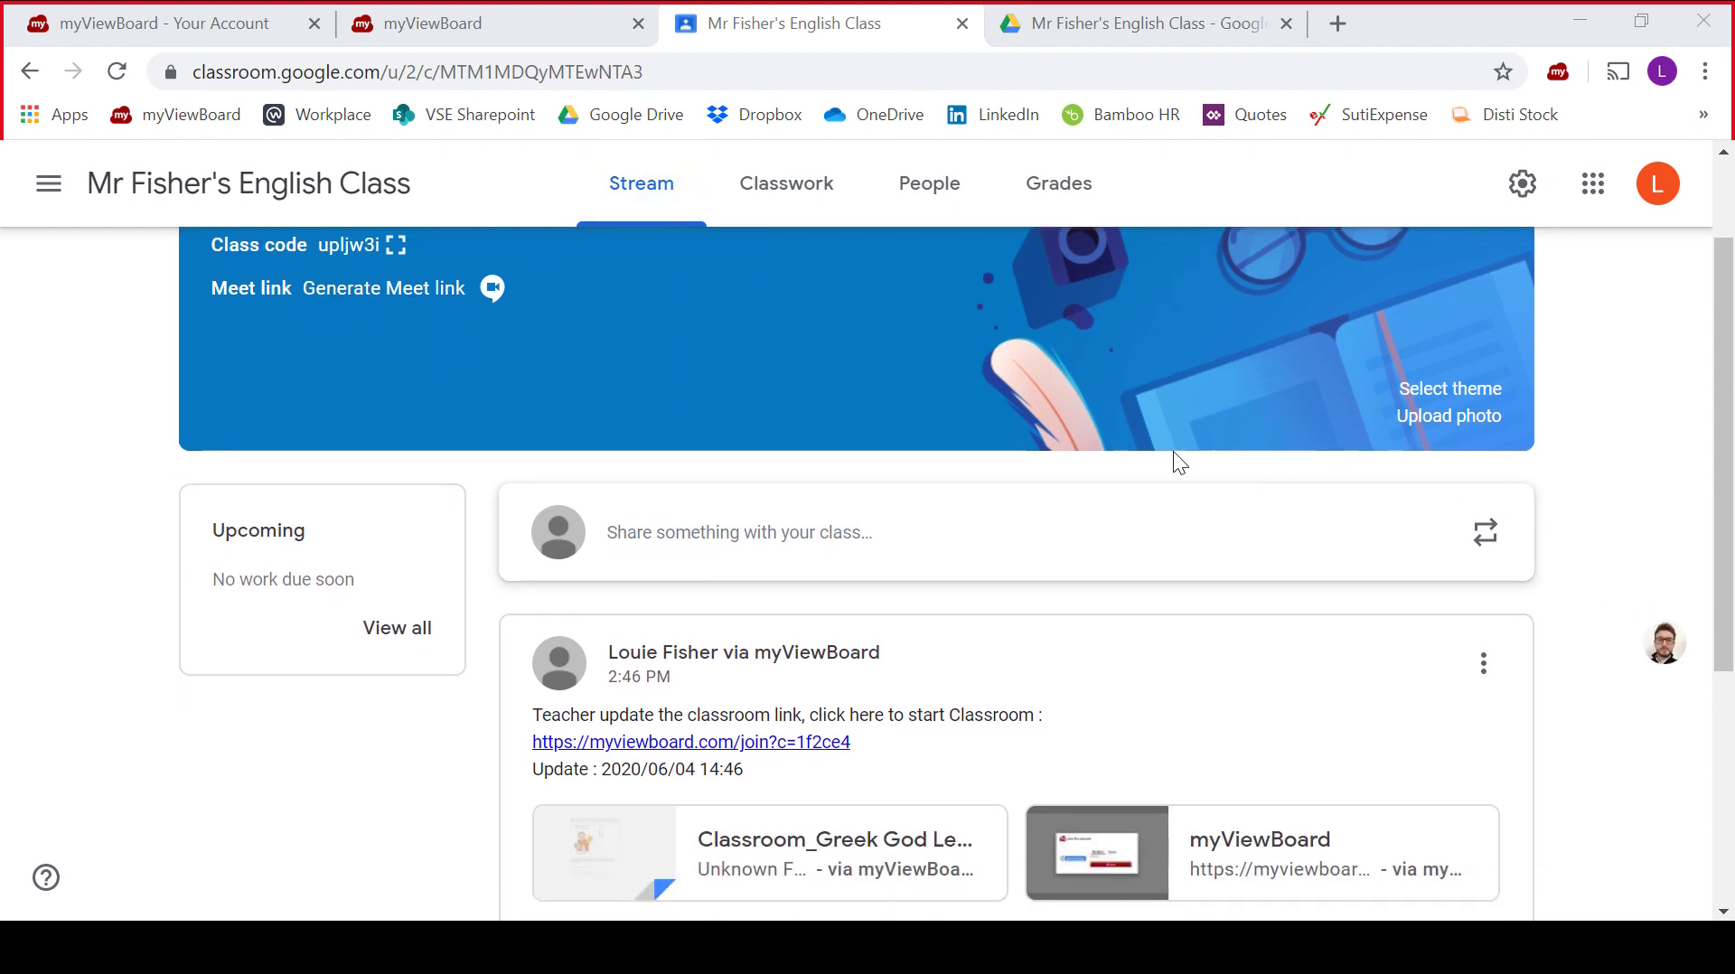
{"action": "scroll", "coordinate": [1263, 493], "scroll_direction": "up", "scroll_amount": 2}
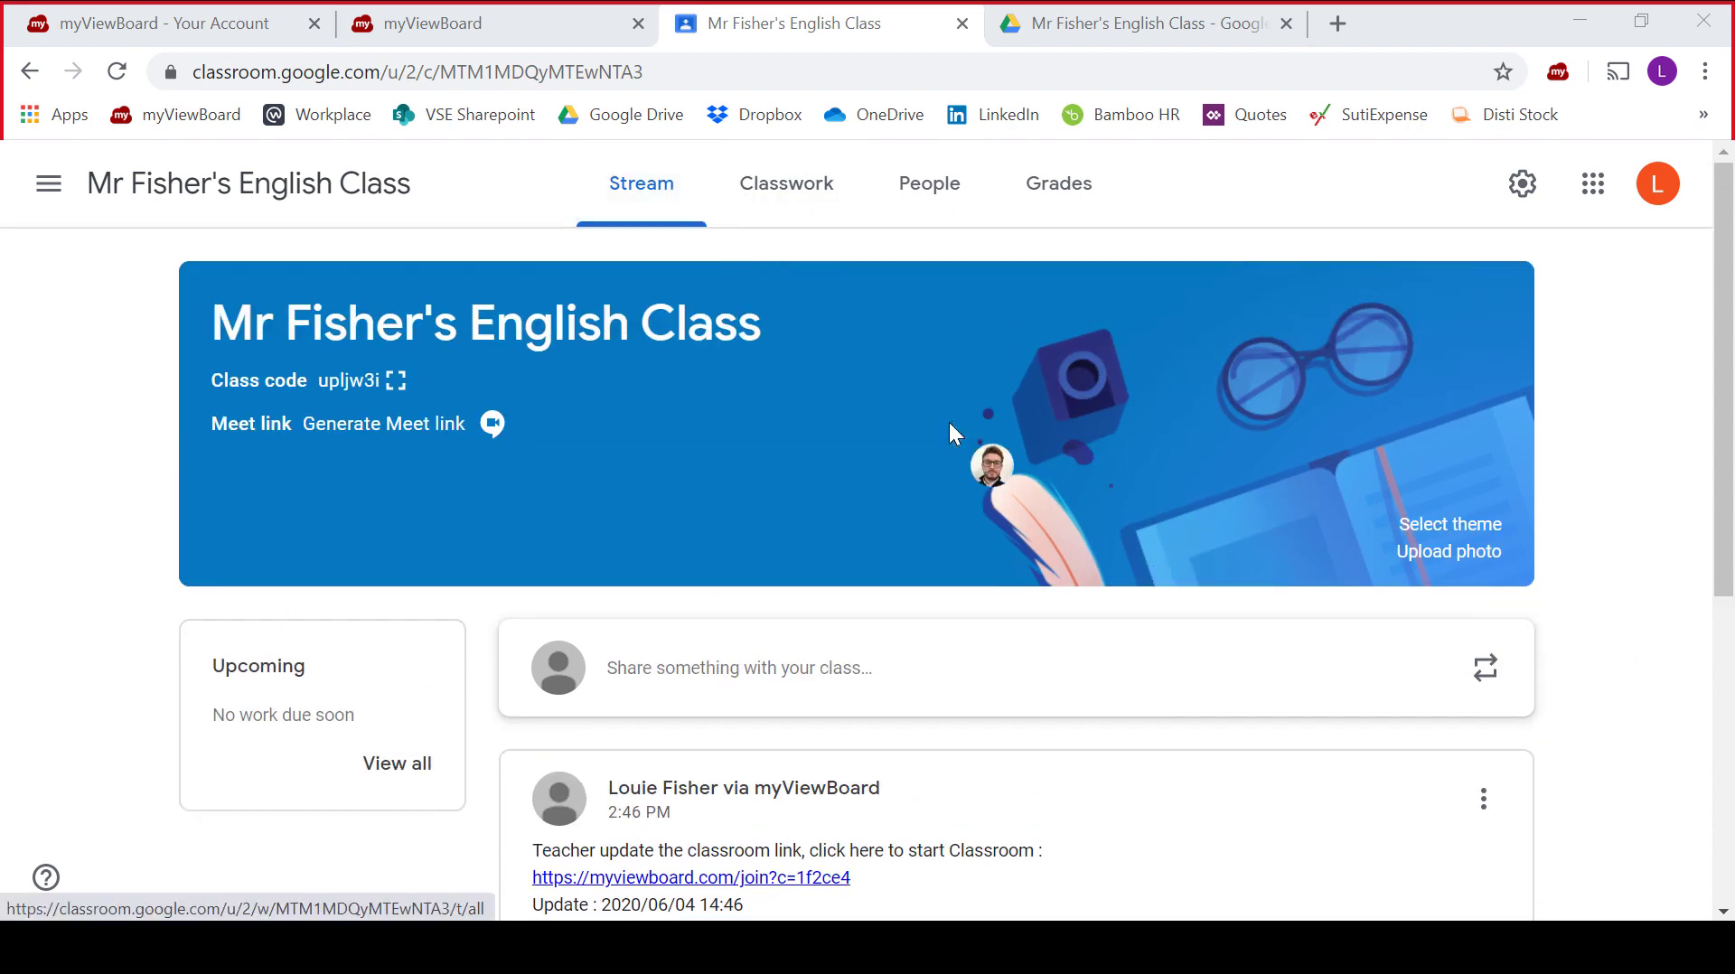
{"action": "scroll", "coordinate": [949, 421], "scroll_direction": "down", "scroll_amount": 5}
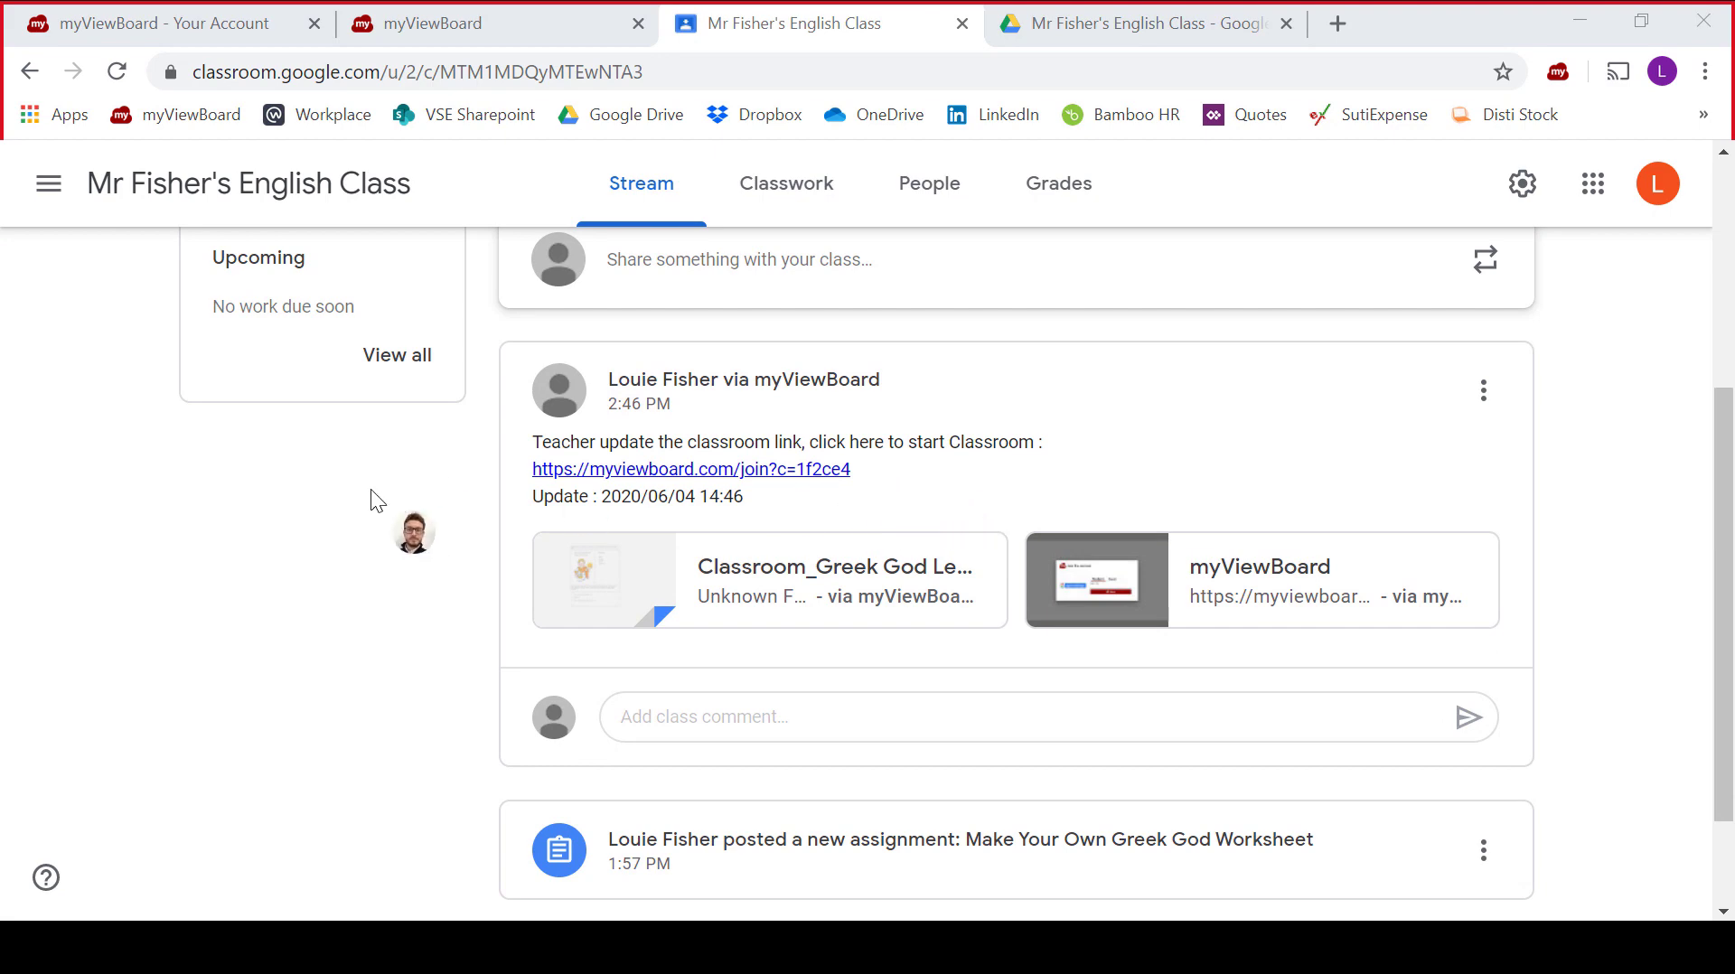
{"action": "scroll", "coordinate": [370, 490], "scroll_direction": "up", "scroll_amount": 2}
{"action": "scroll", "coordinate": [378, 501], "scroll_direction": "up", "scroll_amount": 3}
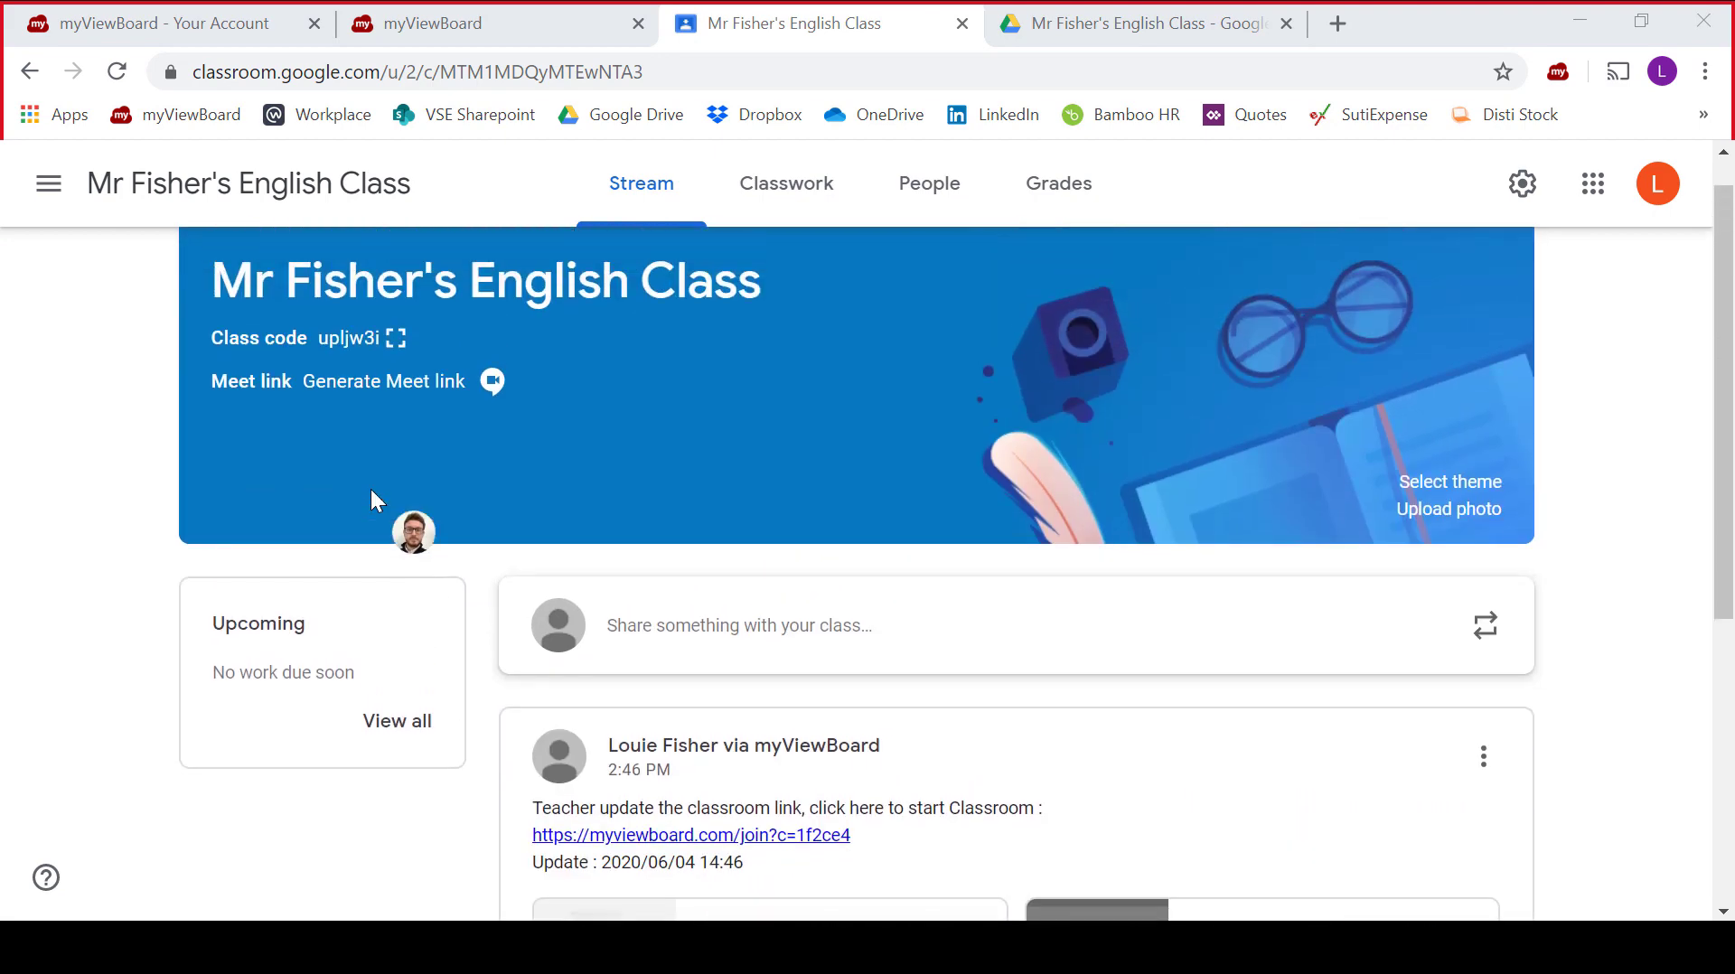
{"action": "scroll", "coordinate": [372, 495], "scroll_direction": "down", "scroll_amount": 3}
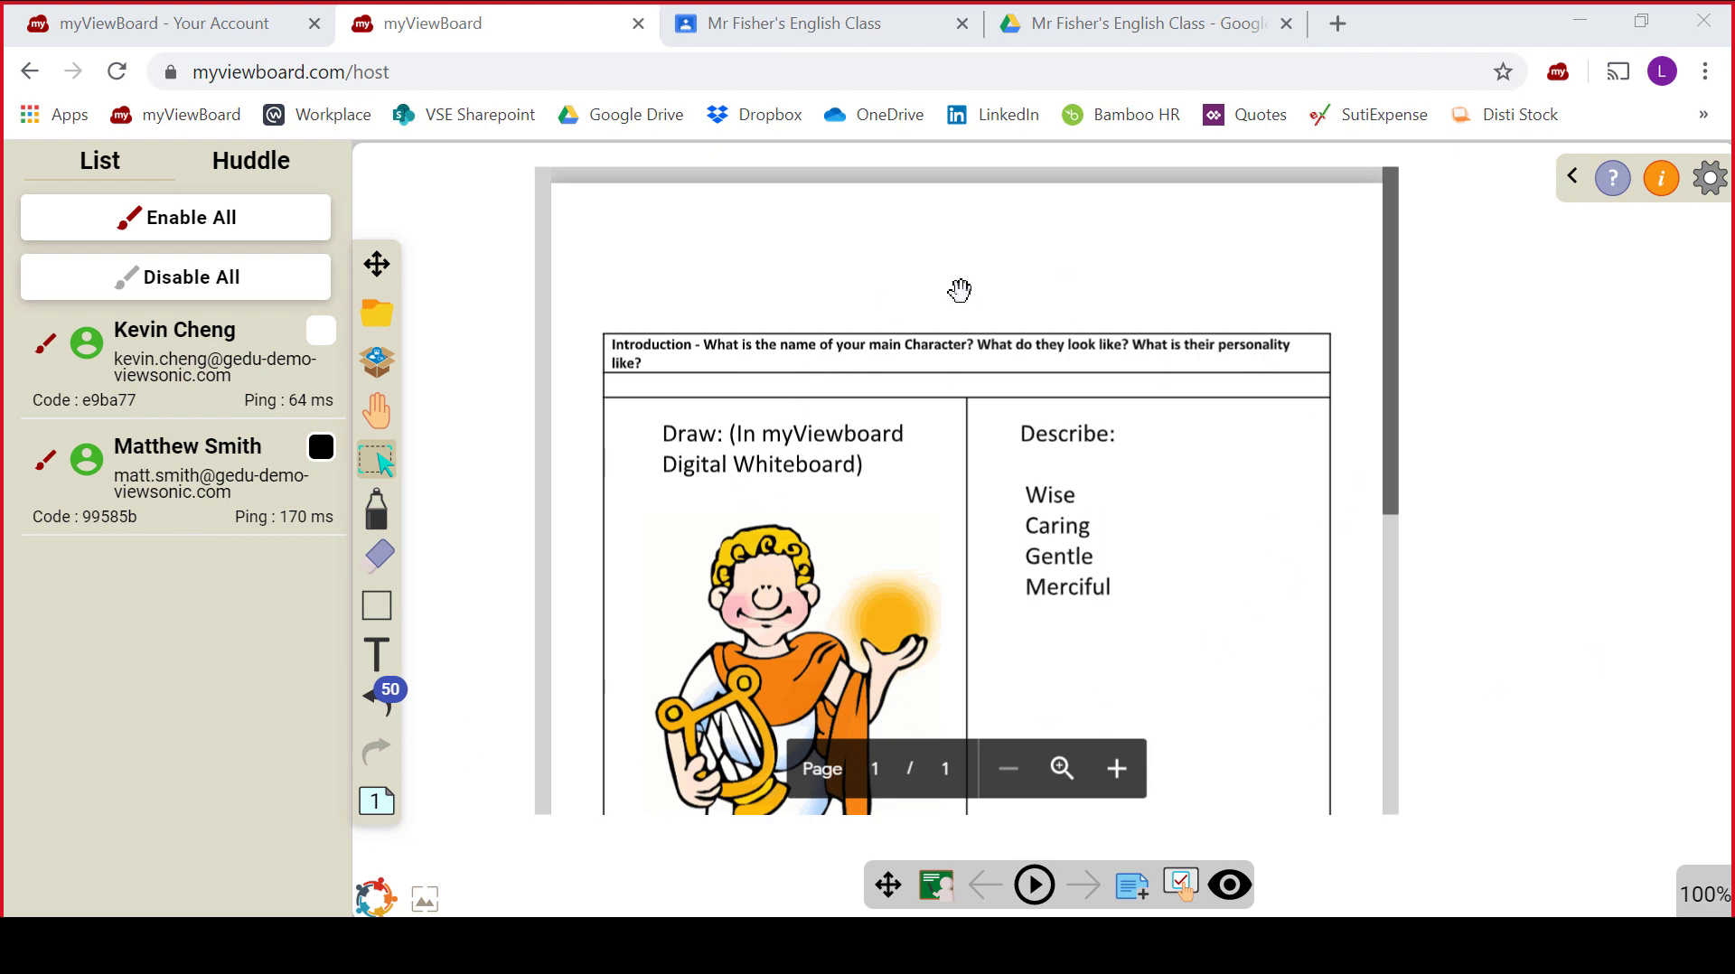
Step: Preview the Huddle 1 and Huddle 2 boards from the board overview
{"action": "left_click", "coordinate": [384, 414]}
{"action": "left_click", "coordinate": [963, 463]}
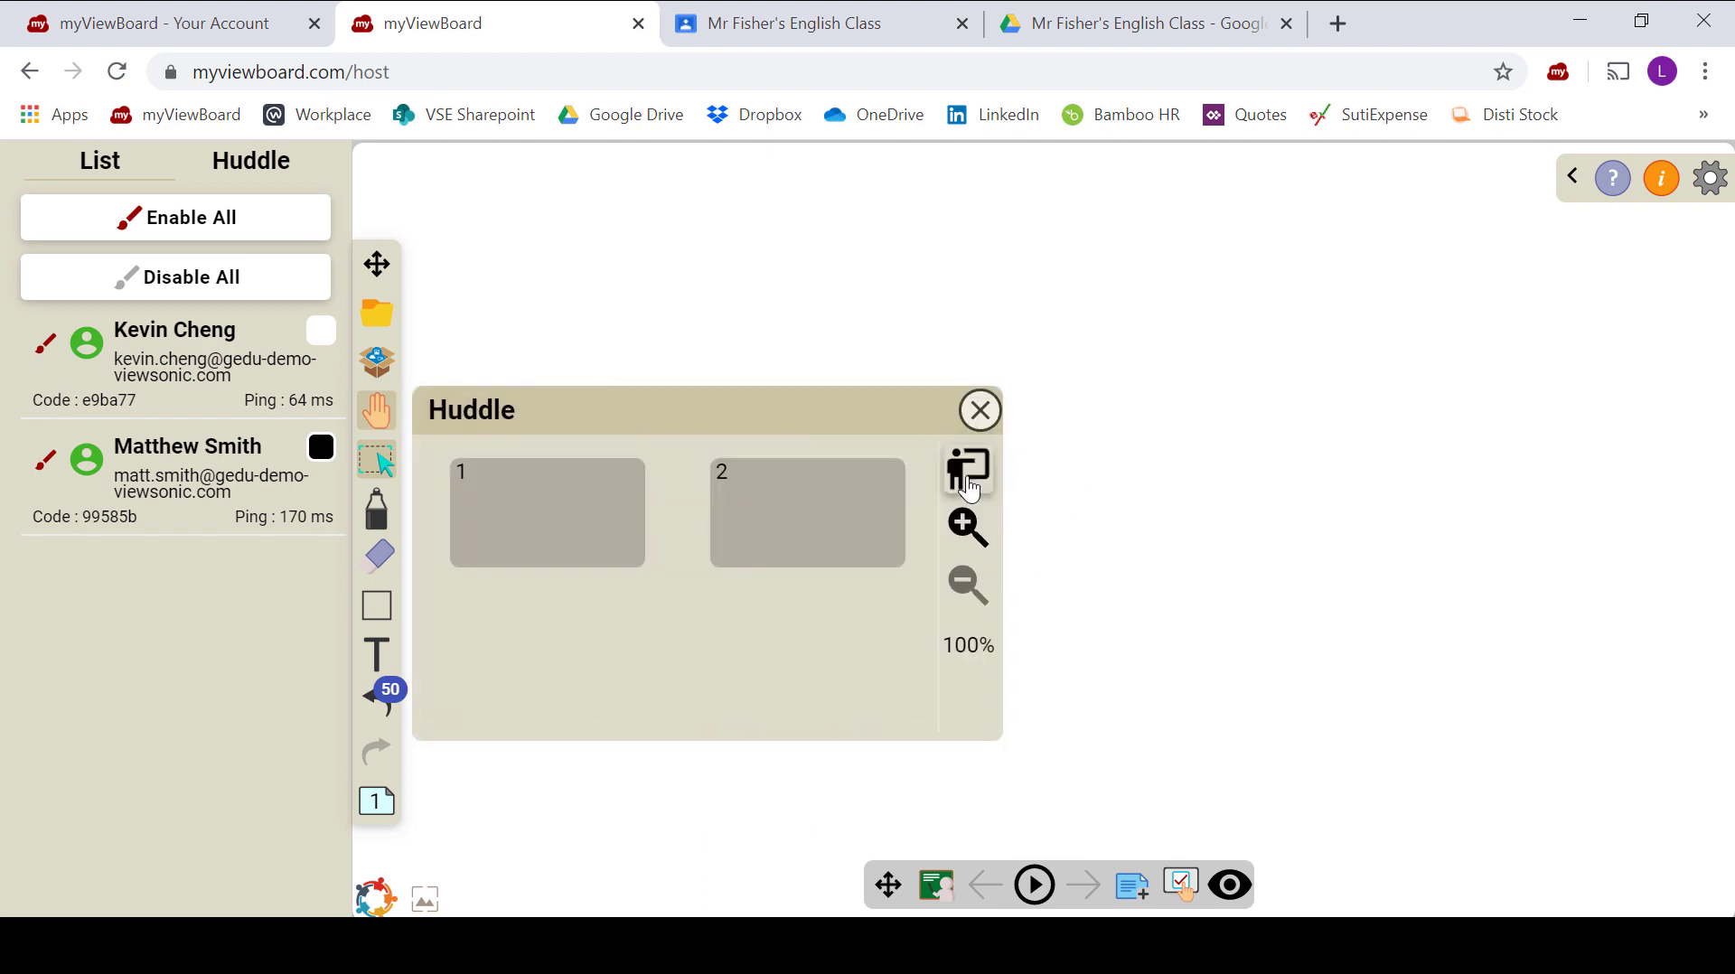
{"action": "left_click", "coordinate": [576, 518]}
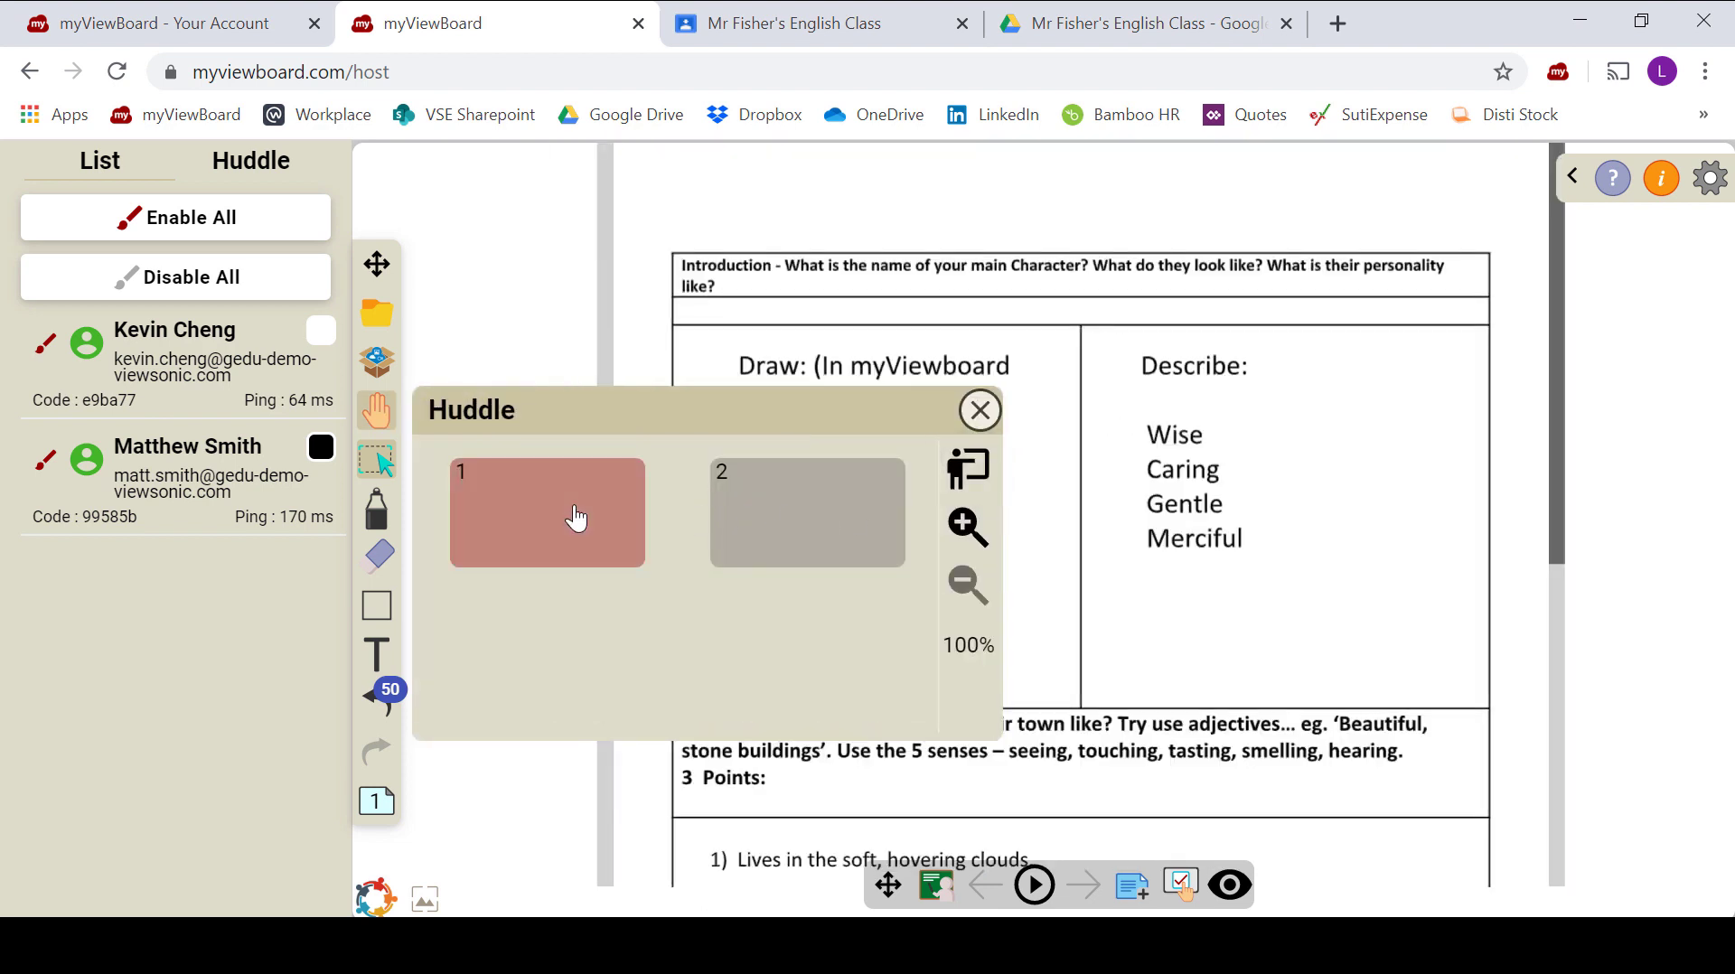
{"action": "left_click", "coordinate": [794, 518]}
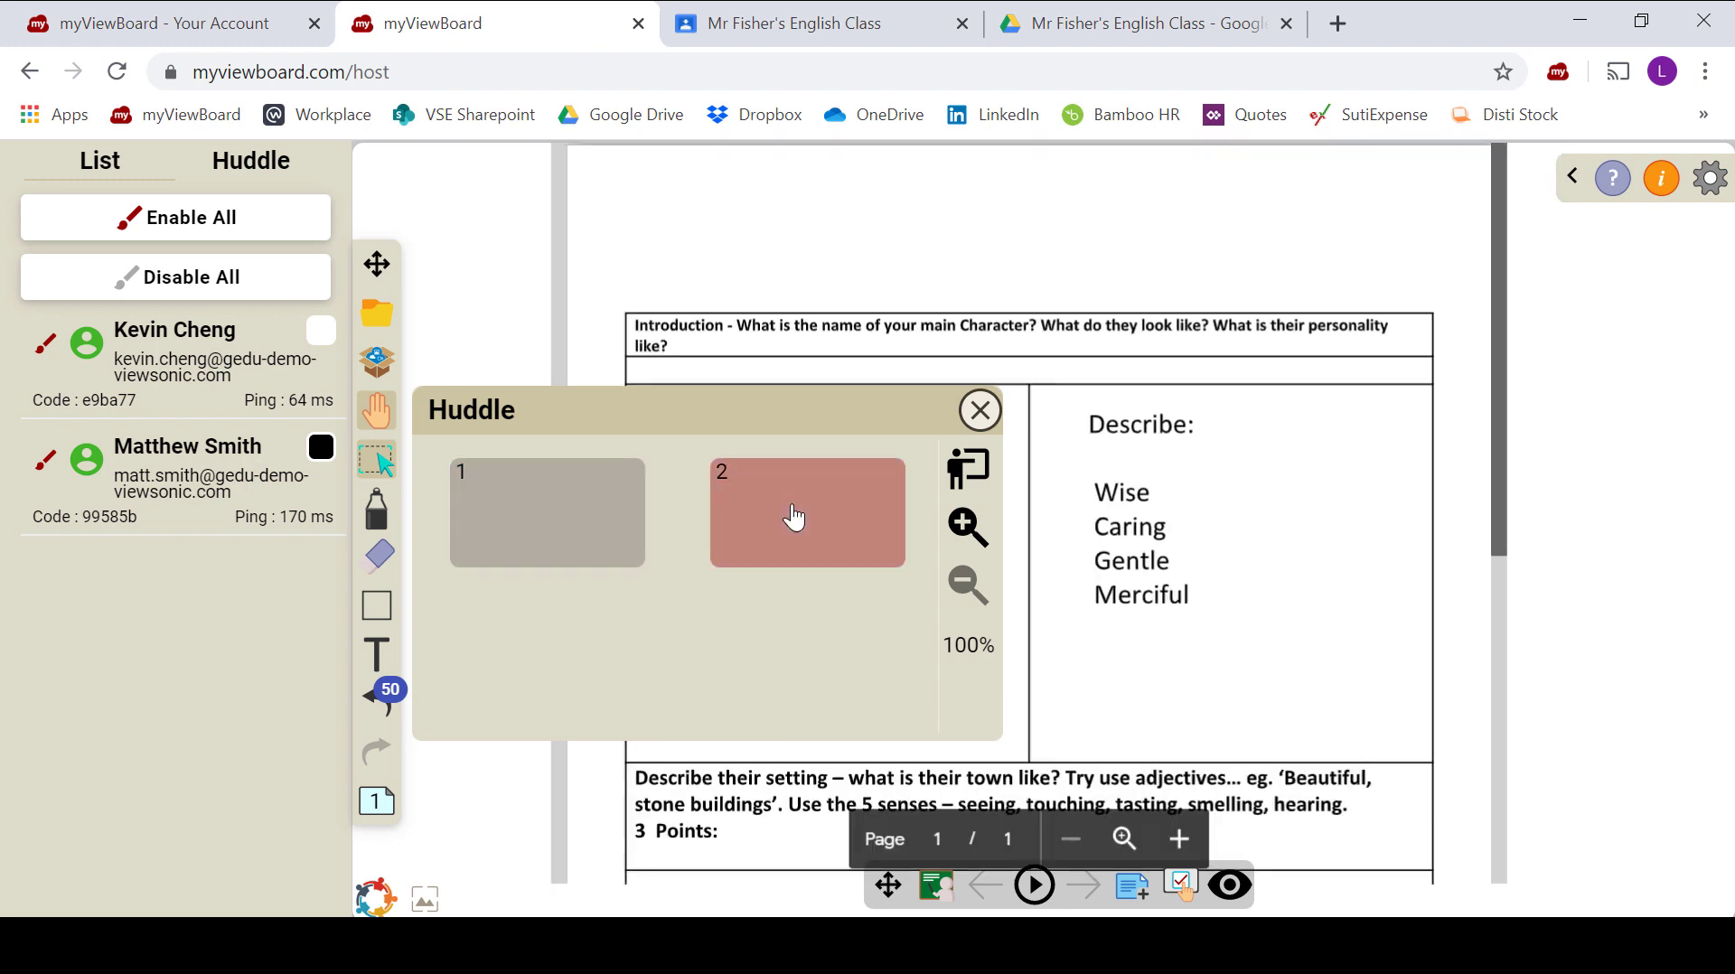
{"action": "left_click", "coordinate": [968, 468]}
Step: Split the two connected students into Huddle 1 and Huddle 2, one in each
{"action": "left_click", "coordinate": [969, 411]}
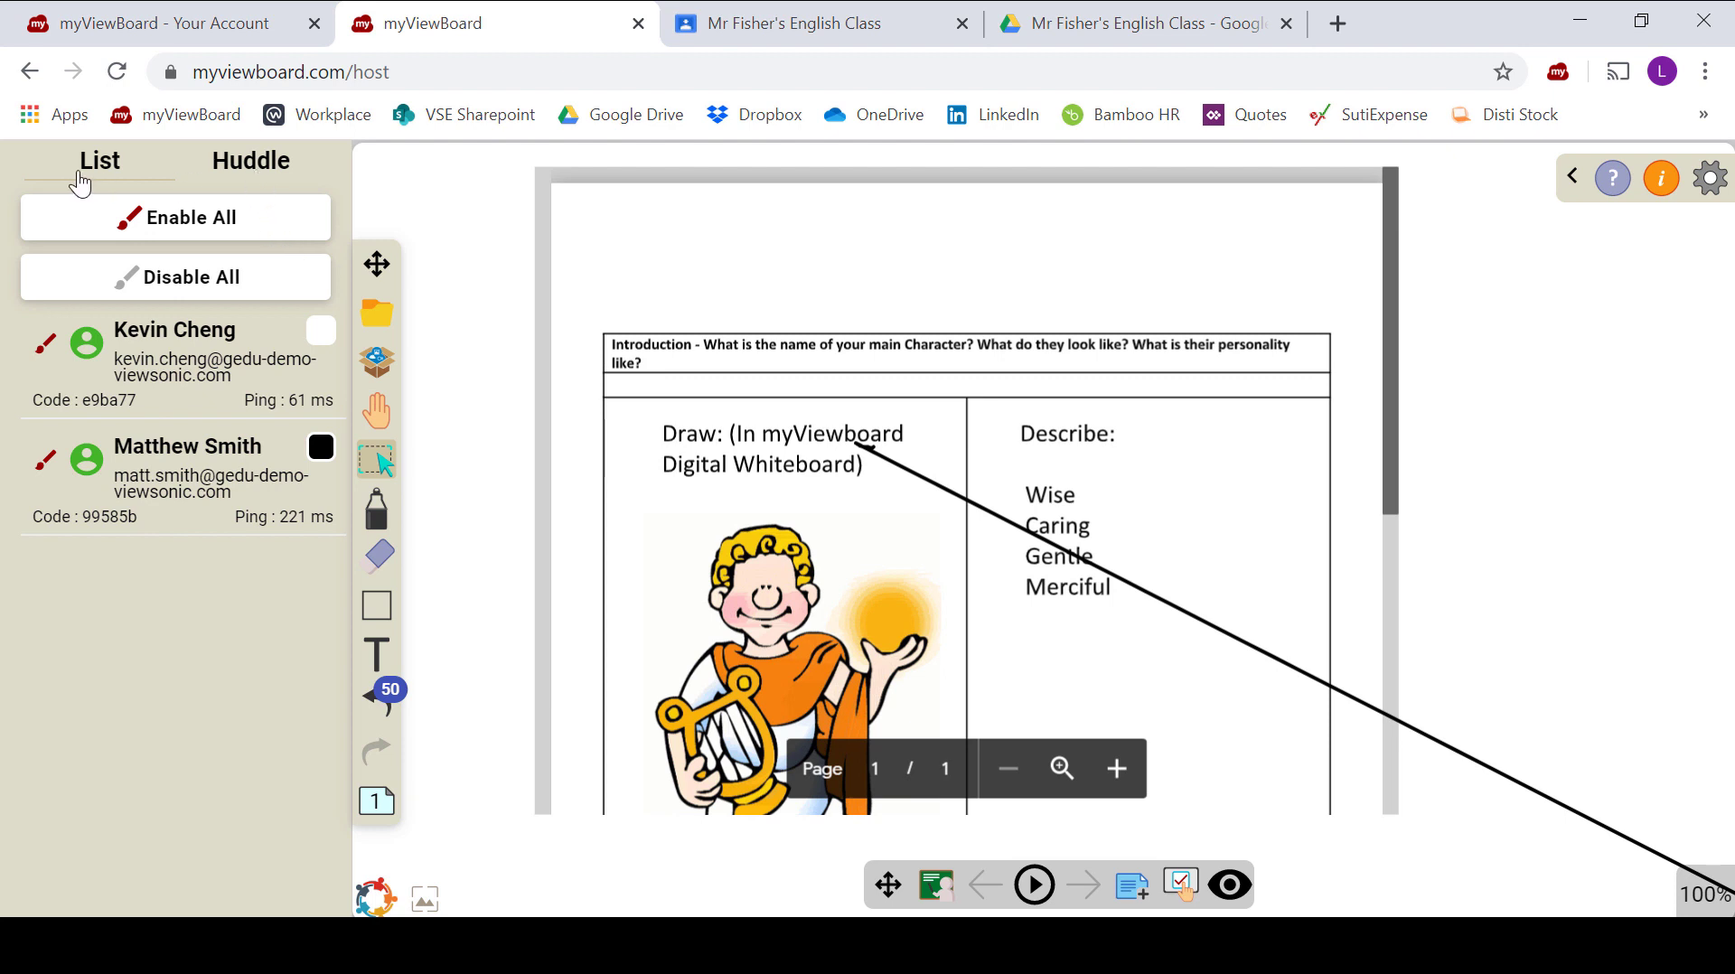
{"action": "left_click", "coordinate": [253, 173]}
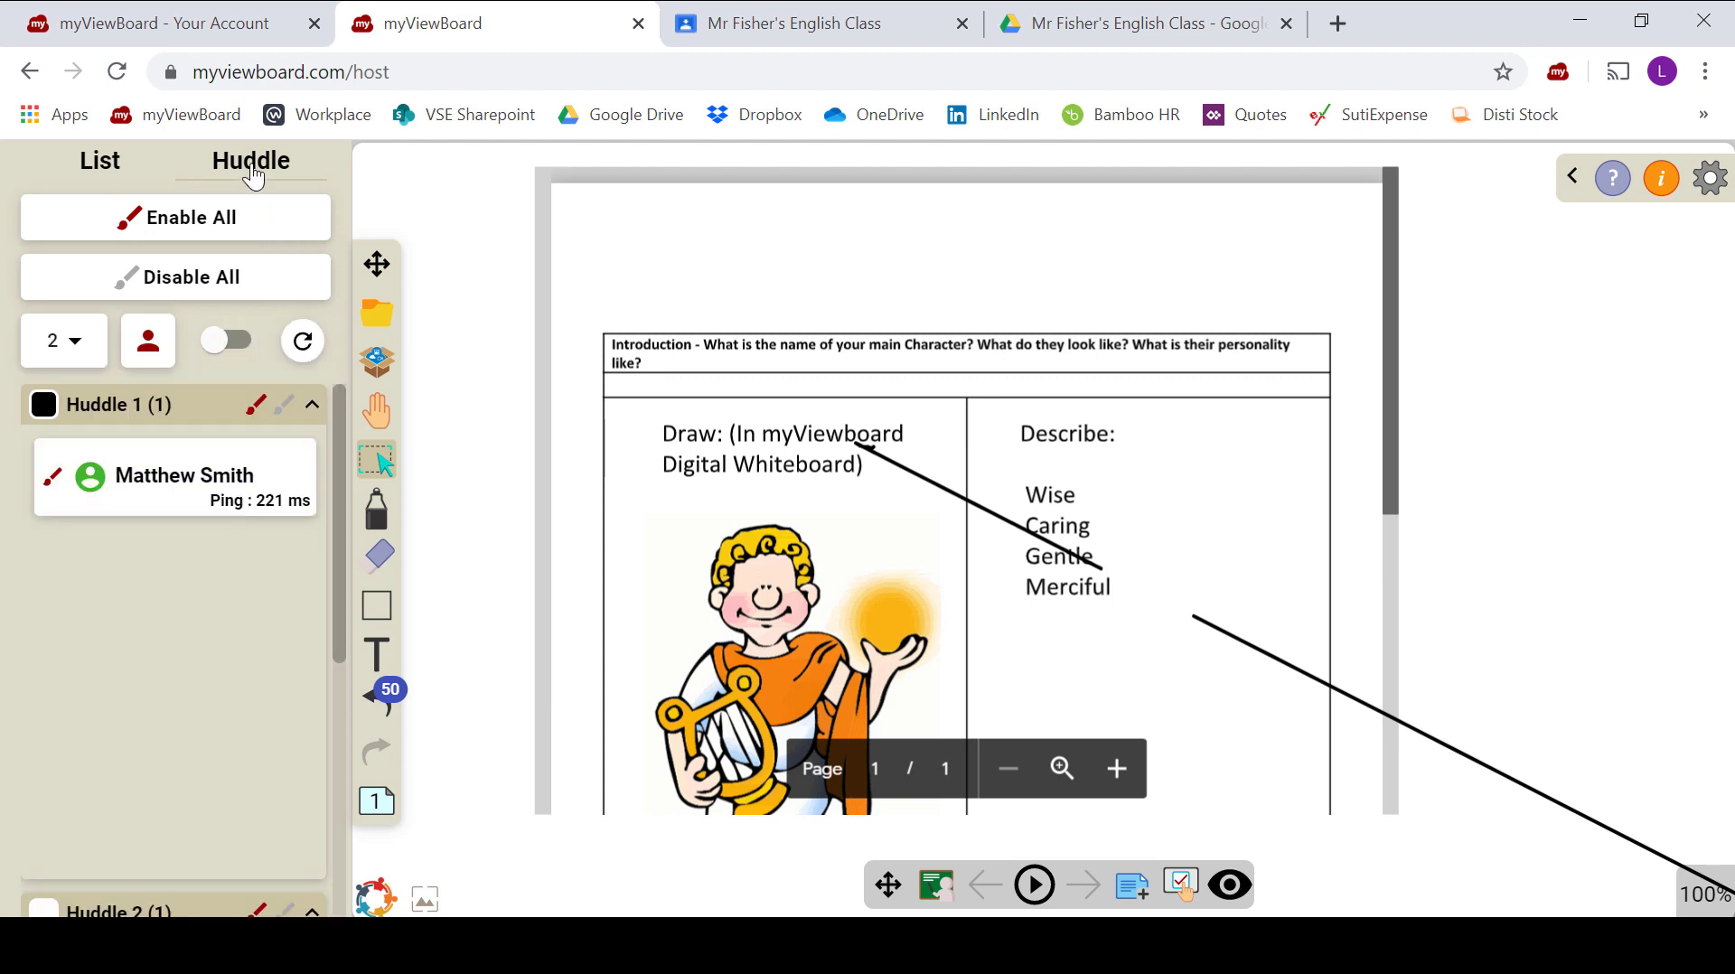
{"action": "left_click_drag", "start_coordinate": [340, 562], "coordinate": [352, 515]}
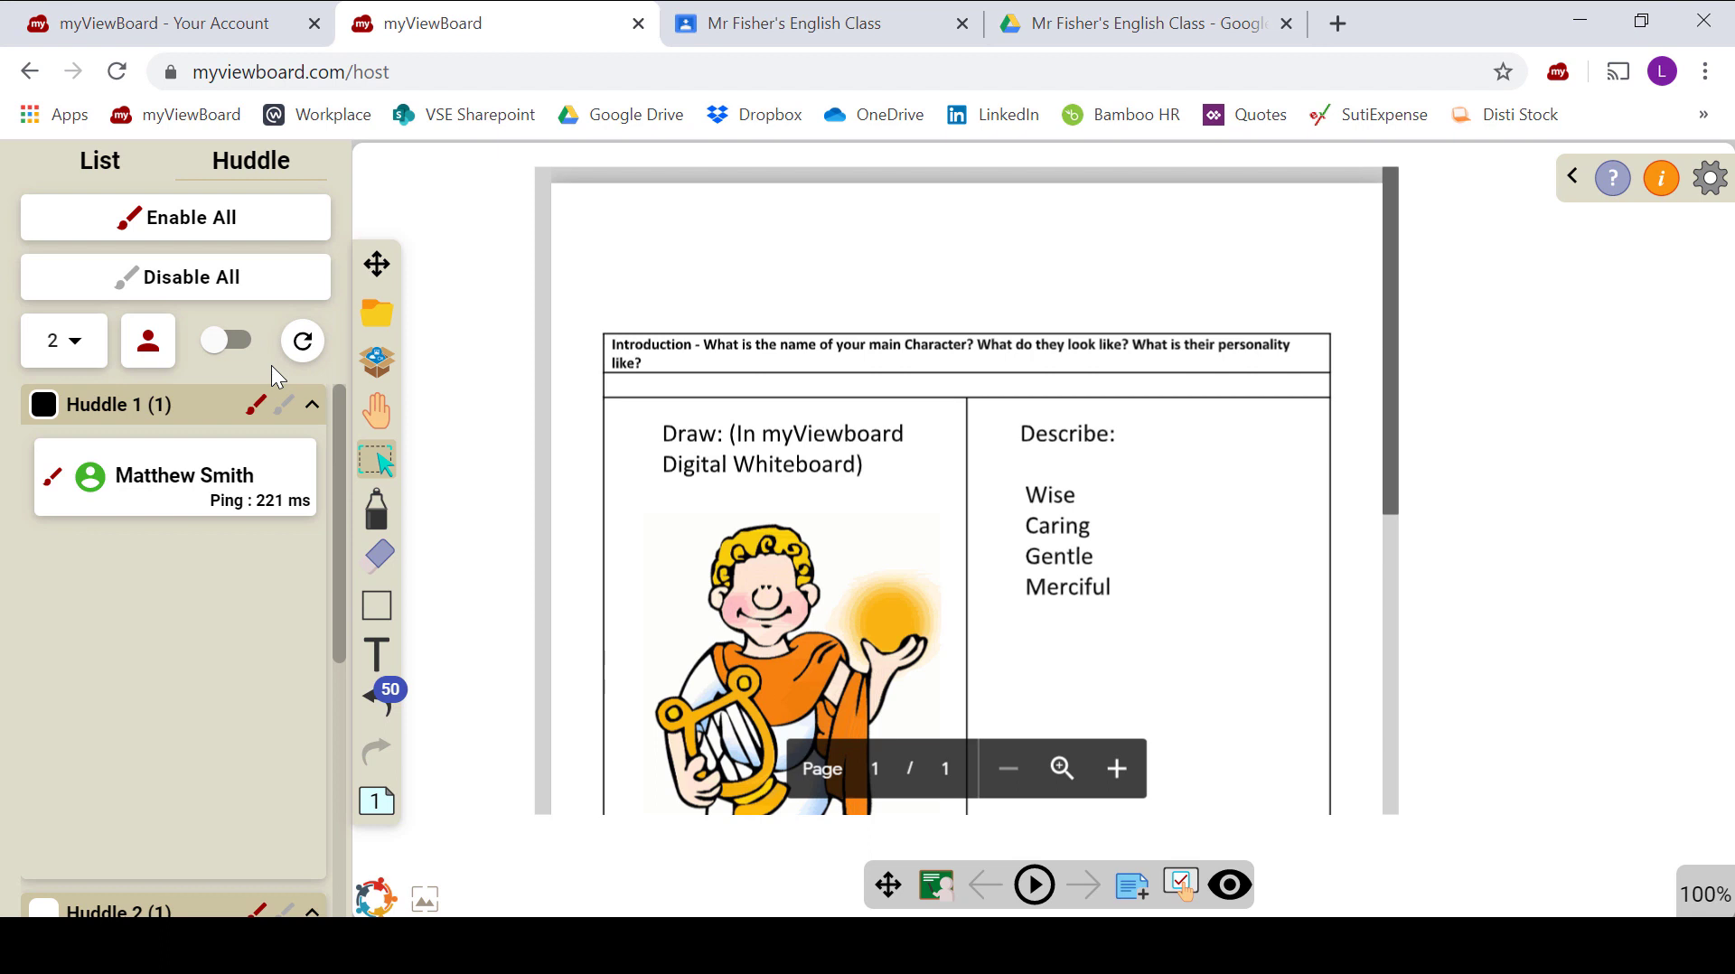
Step: Toggle Huddle 2 in the huddle list and open the board minimap overview
{"action": "left_click", "coordinate": [226, 342]}
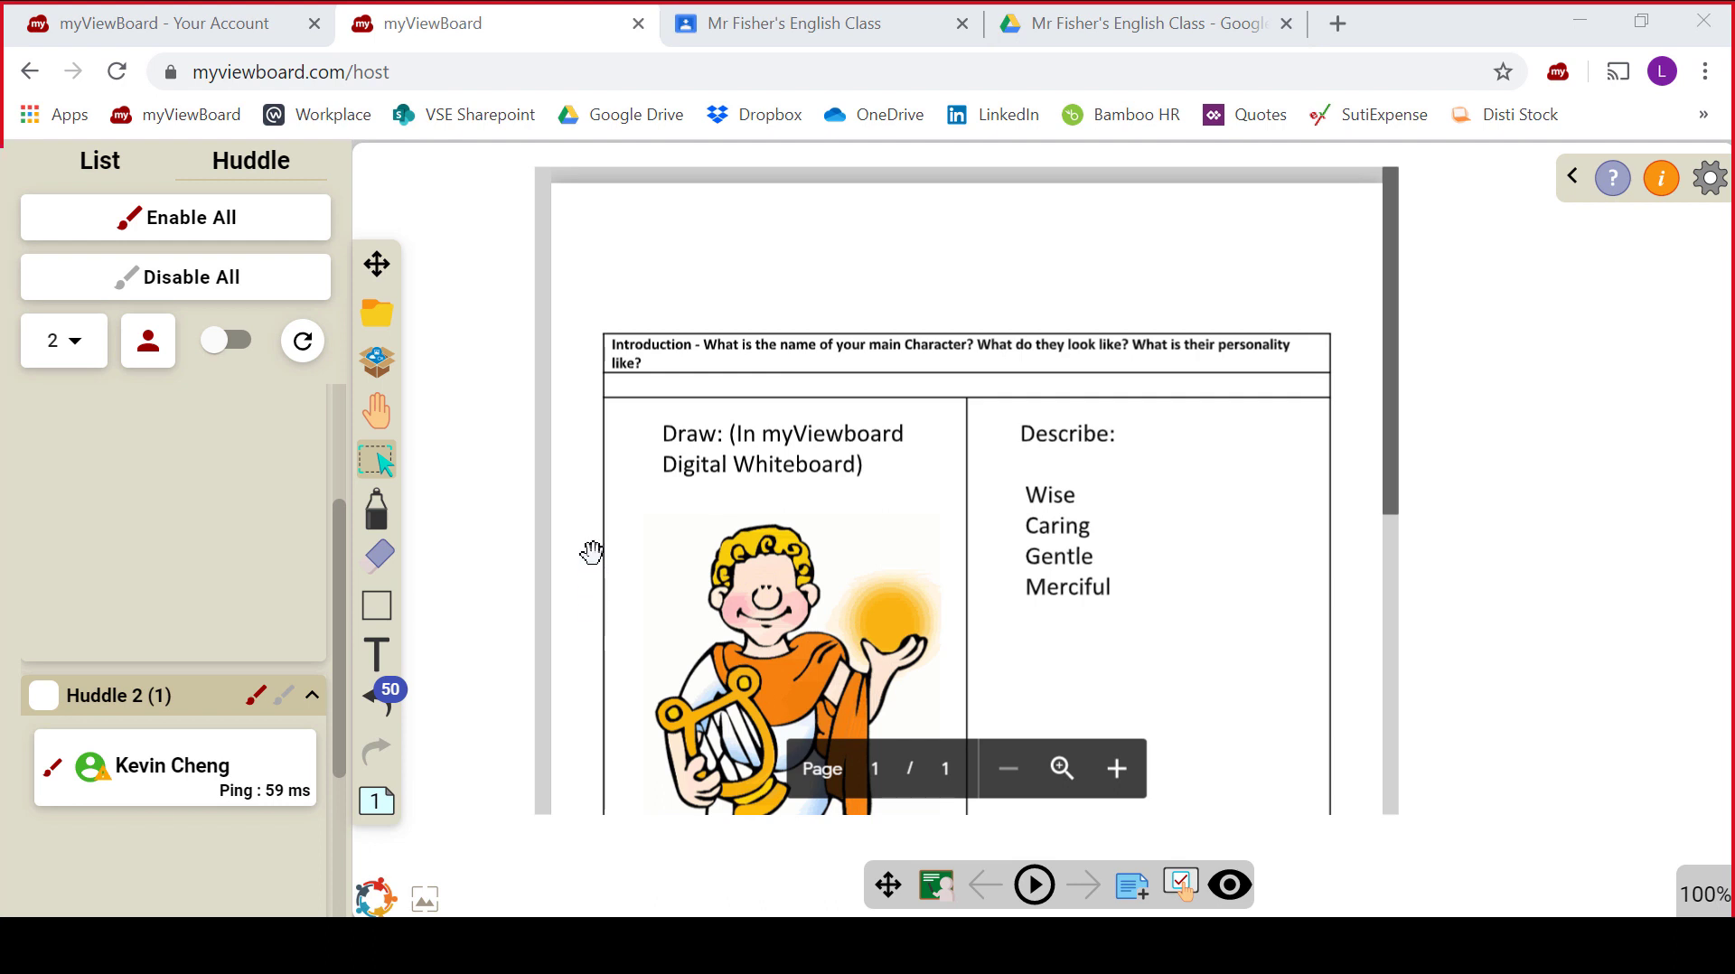
{"action": "left_click", "coordinate": [378, 424]}
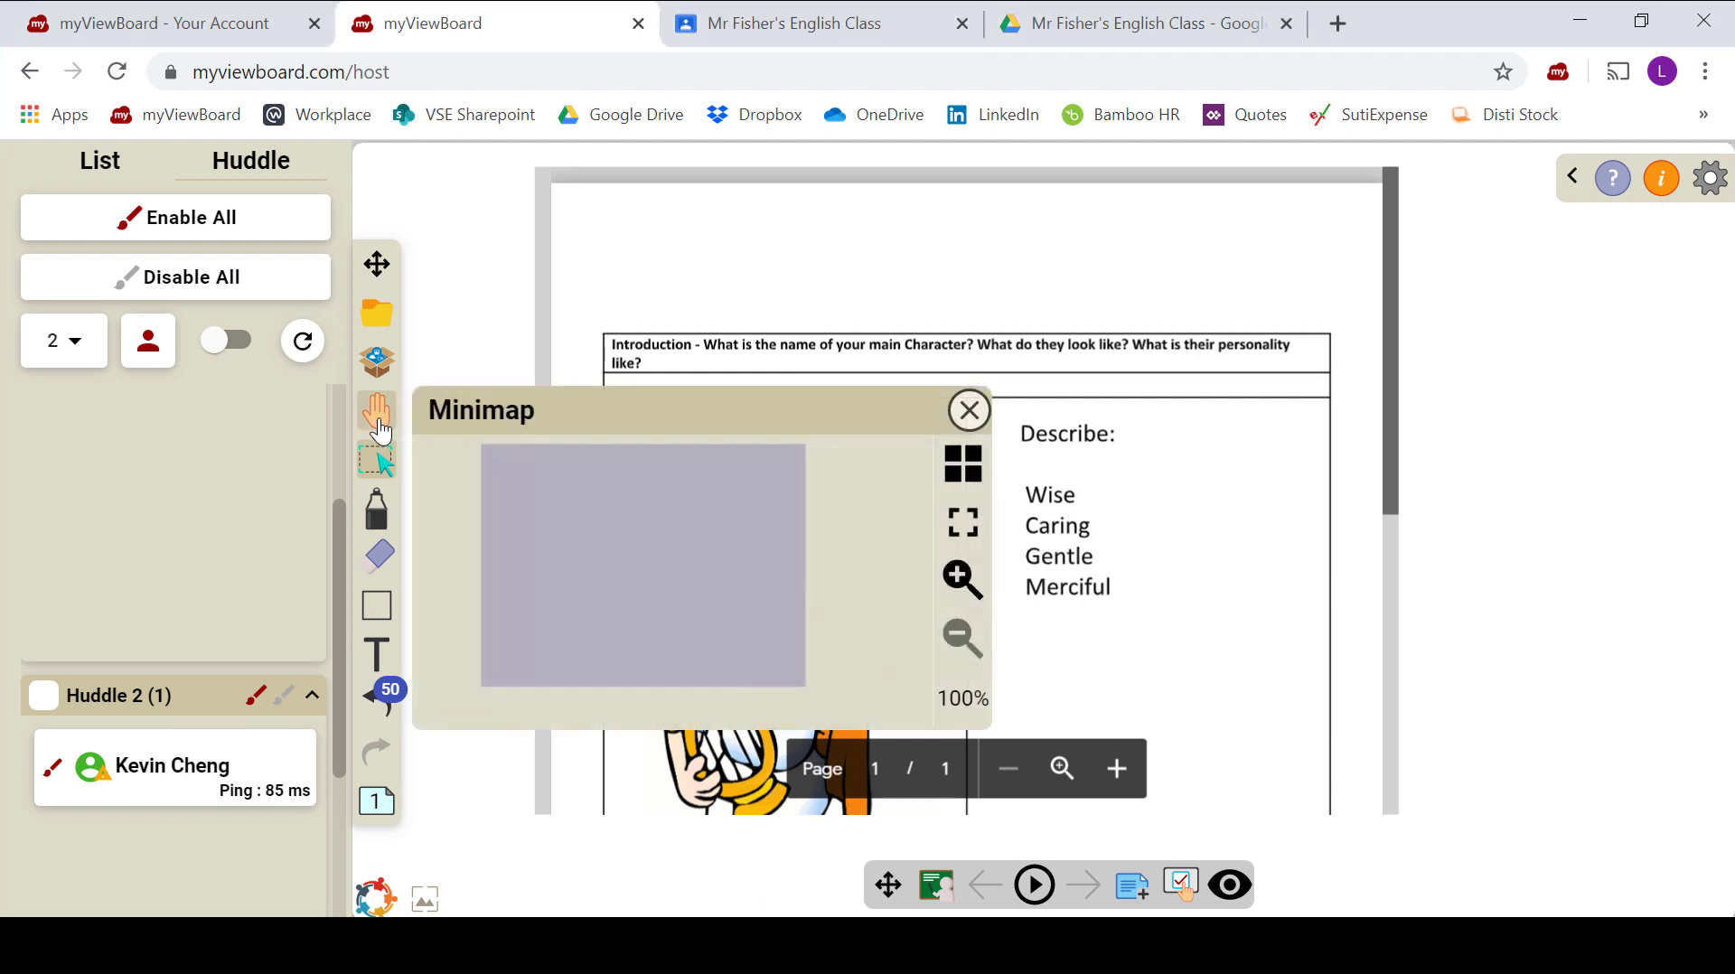
Step: Show Huddle 2's board with the lyre-holding god drawing on the host screen
{"action": "left_click", "coordinate": [965, 485]}
{"action": "left_click", "coordinate": [755, 543]}
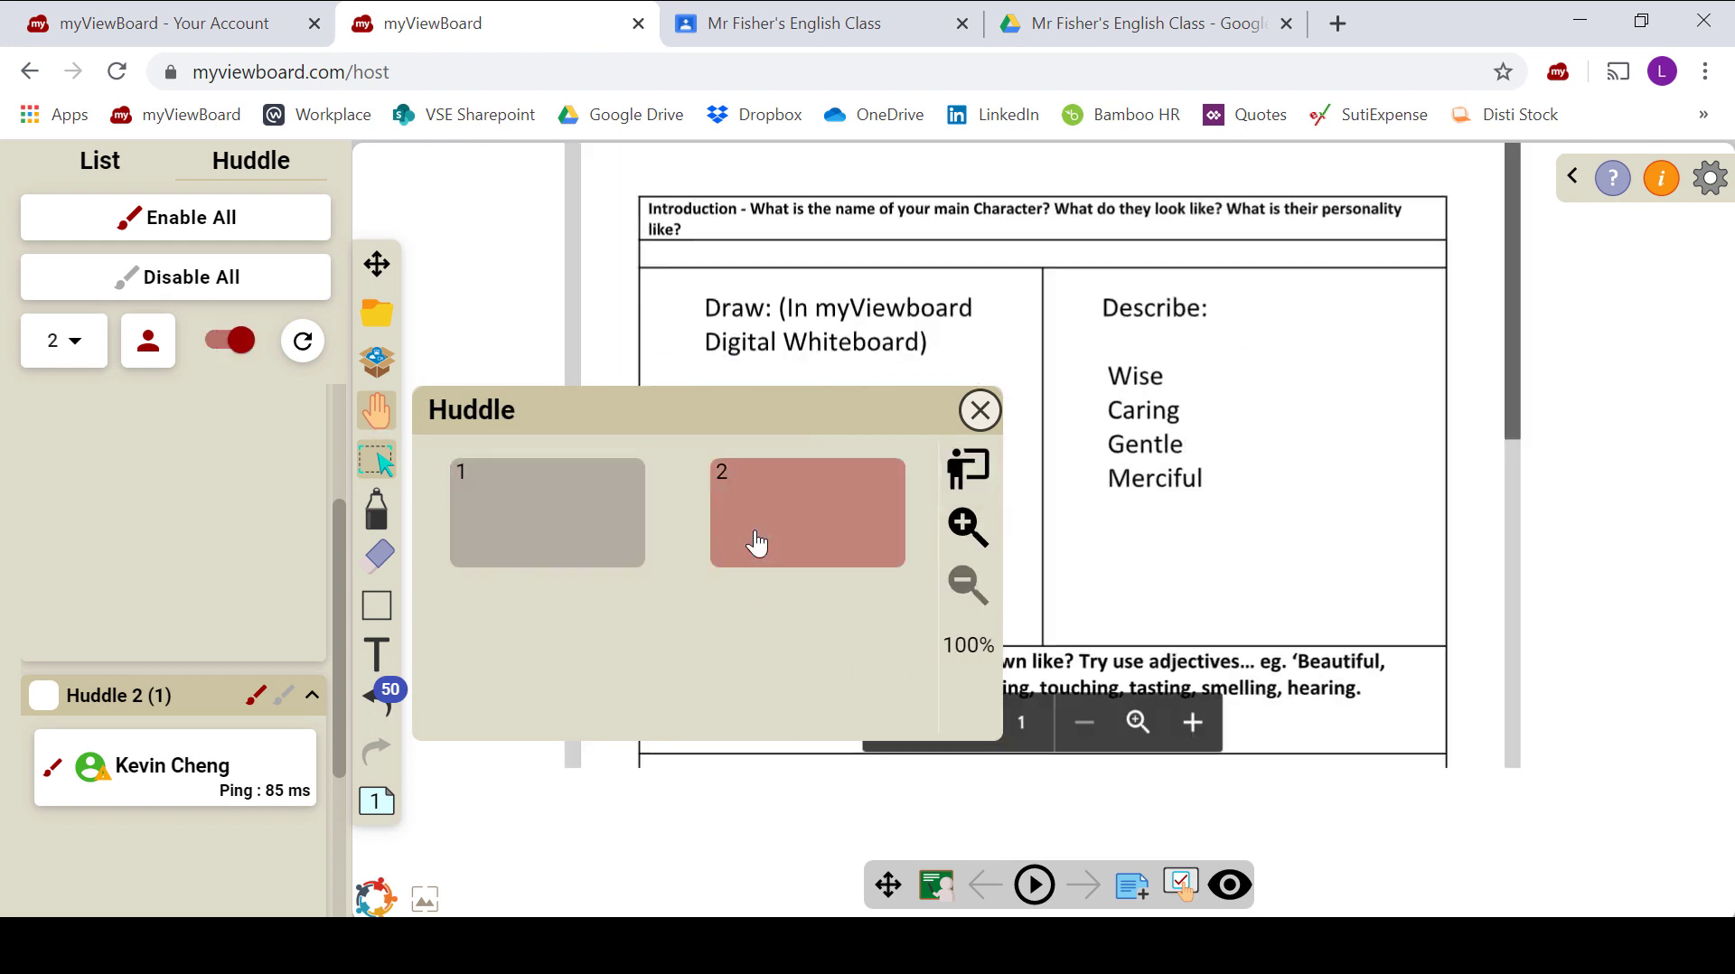
{"action": "left_click", "coordinate": [978, 412]}
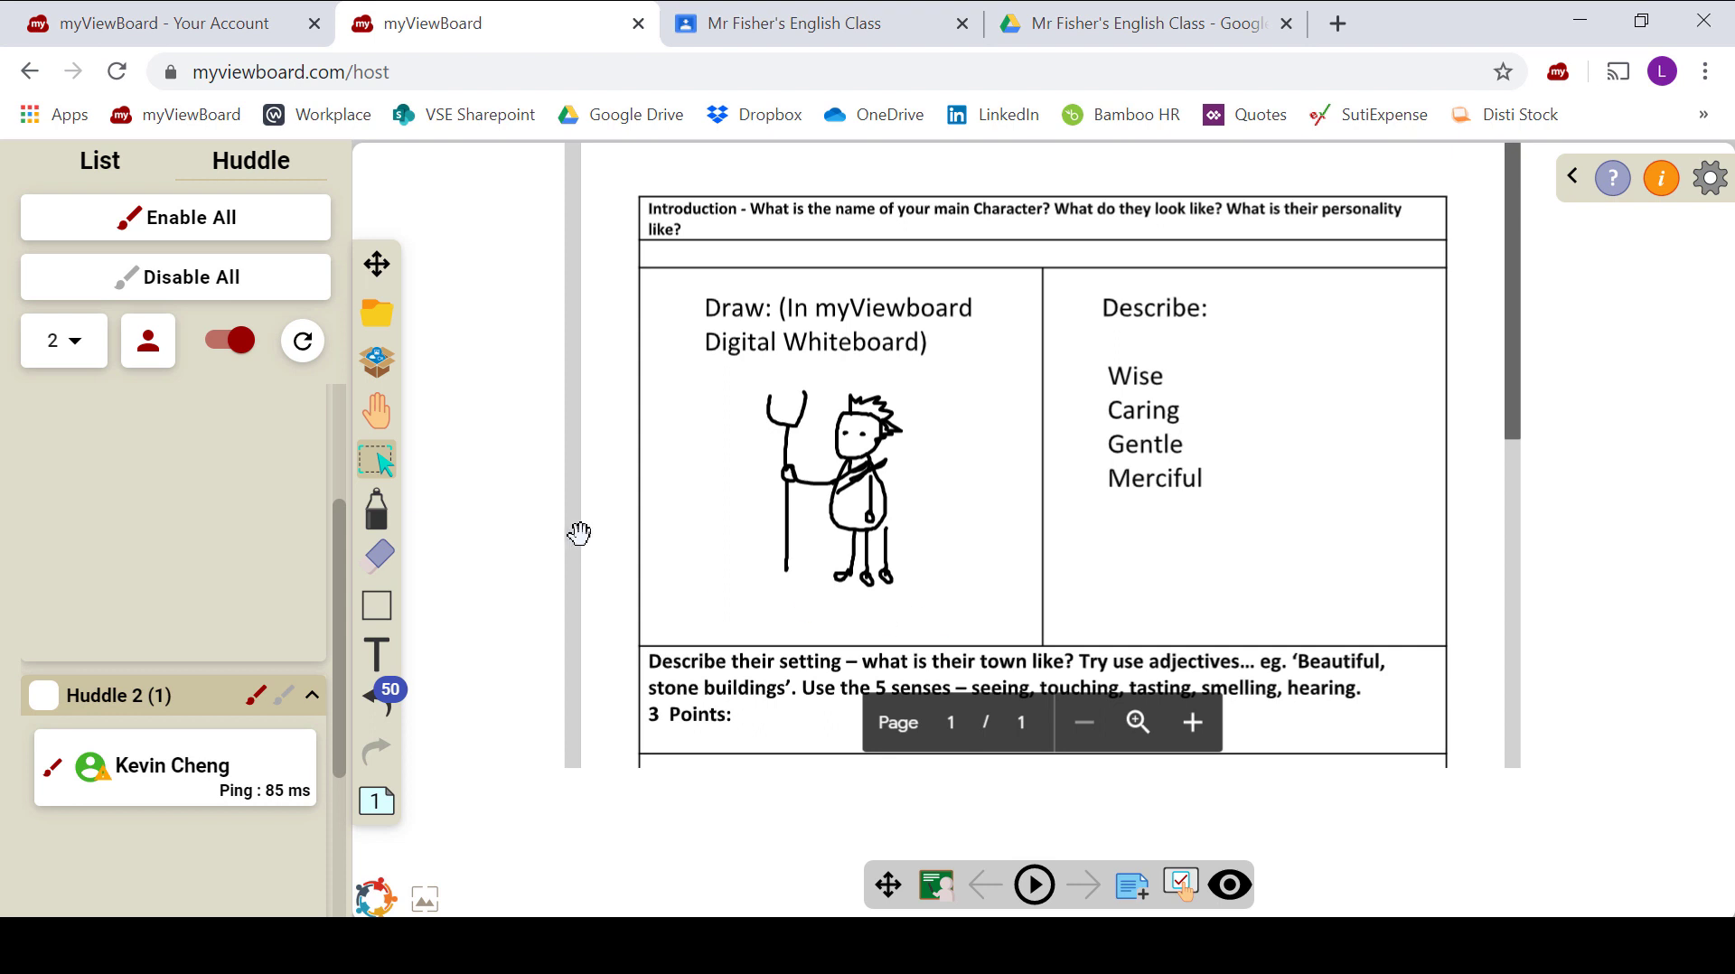
Step: Switch to Huddle 1's sun-and-violin board, nudge the worksheet page slightly and deselect it
{"action": "left_click", "coordinate": [384, 423]}
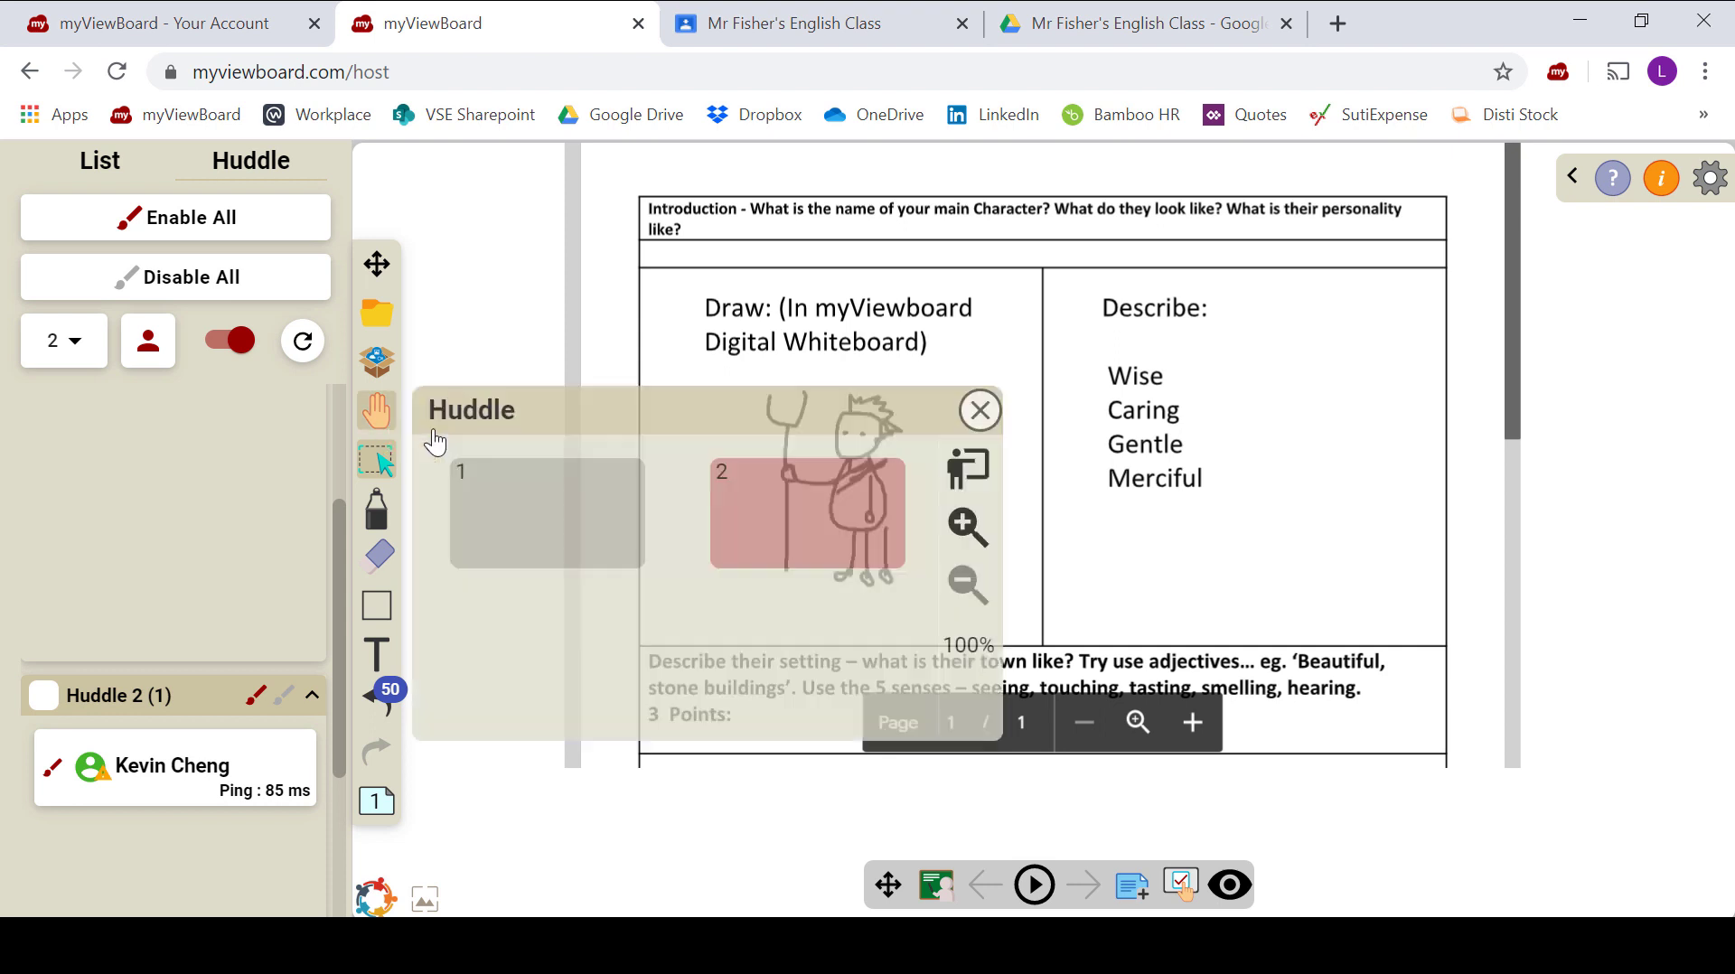
{"action": "left_click", "coordinate": [604, 509]}
{"action": "left_click", "coordinate": [980, 410]}
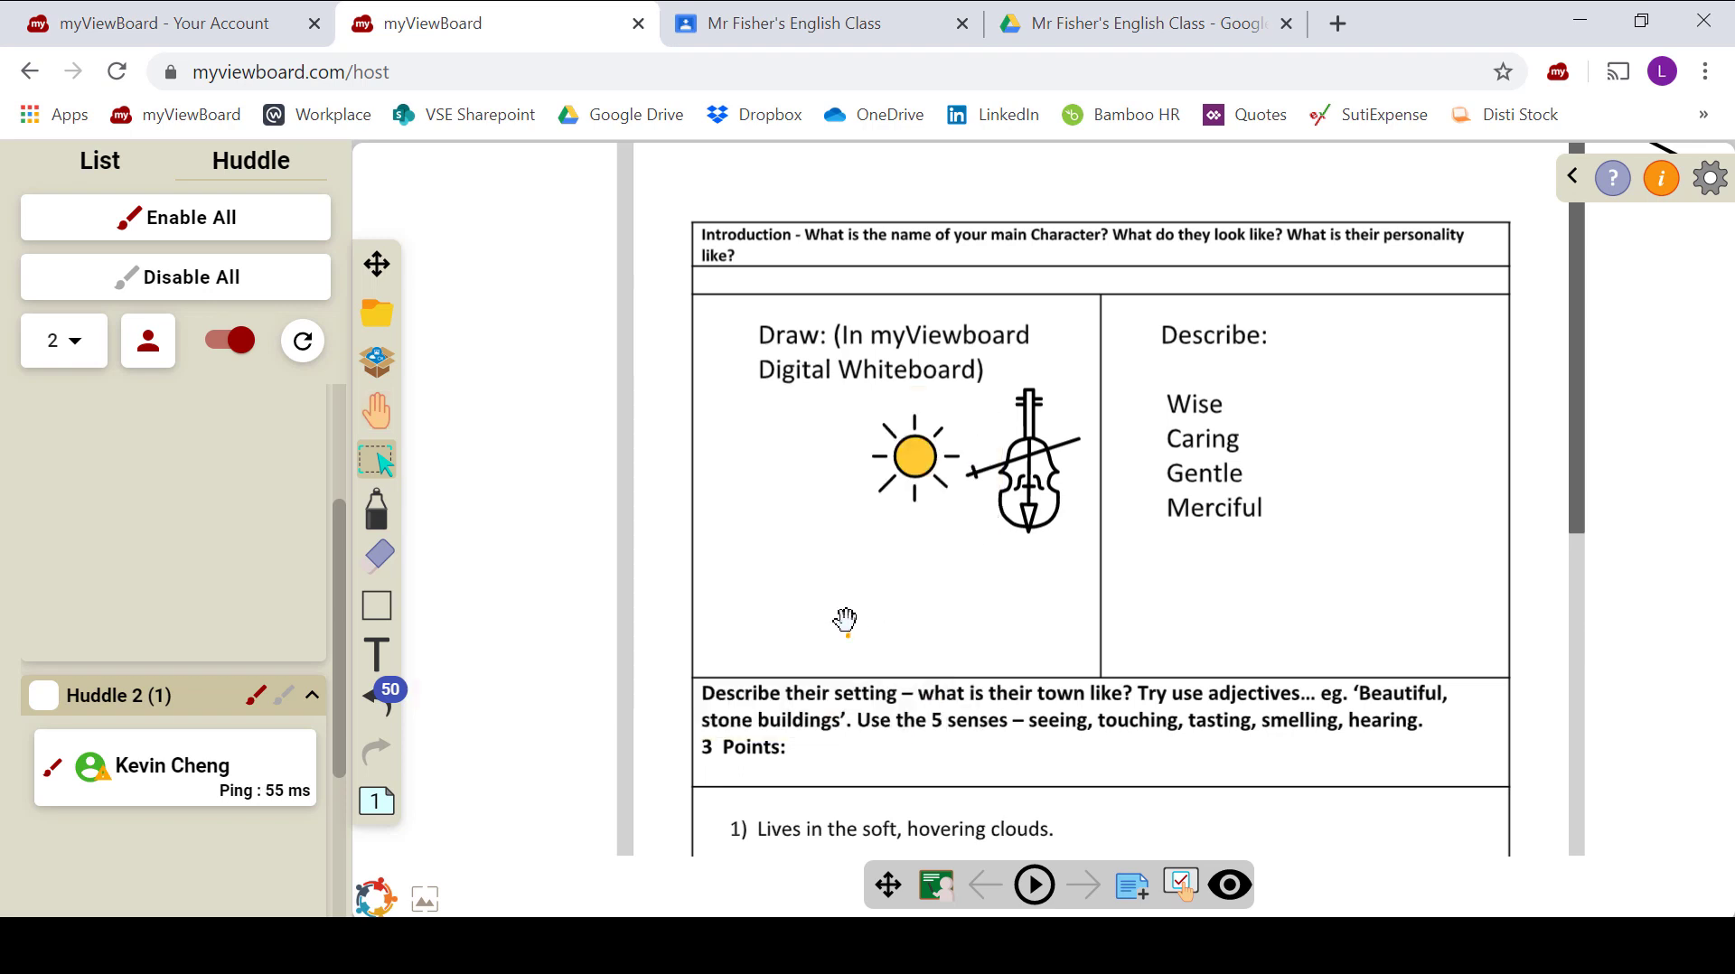
{"action": "left_click_drag", "start_coordinate": [759, 654], "coordinate": [767, 639]}
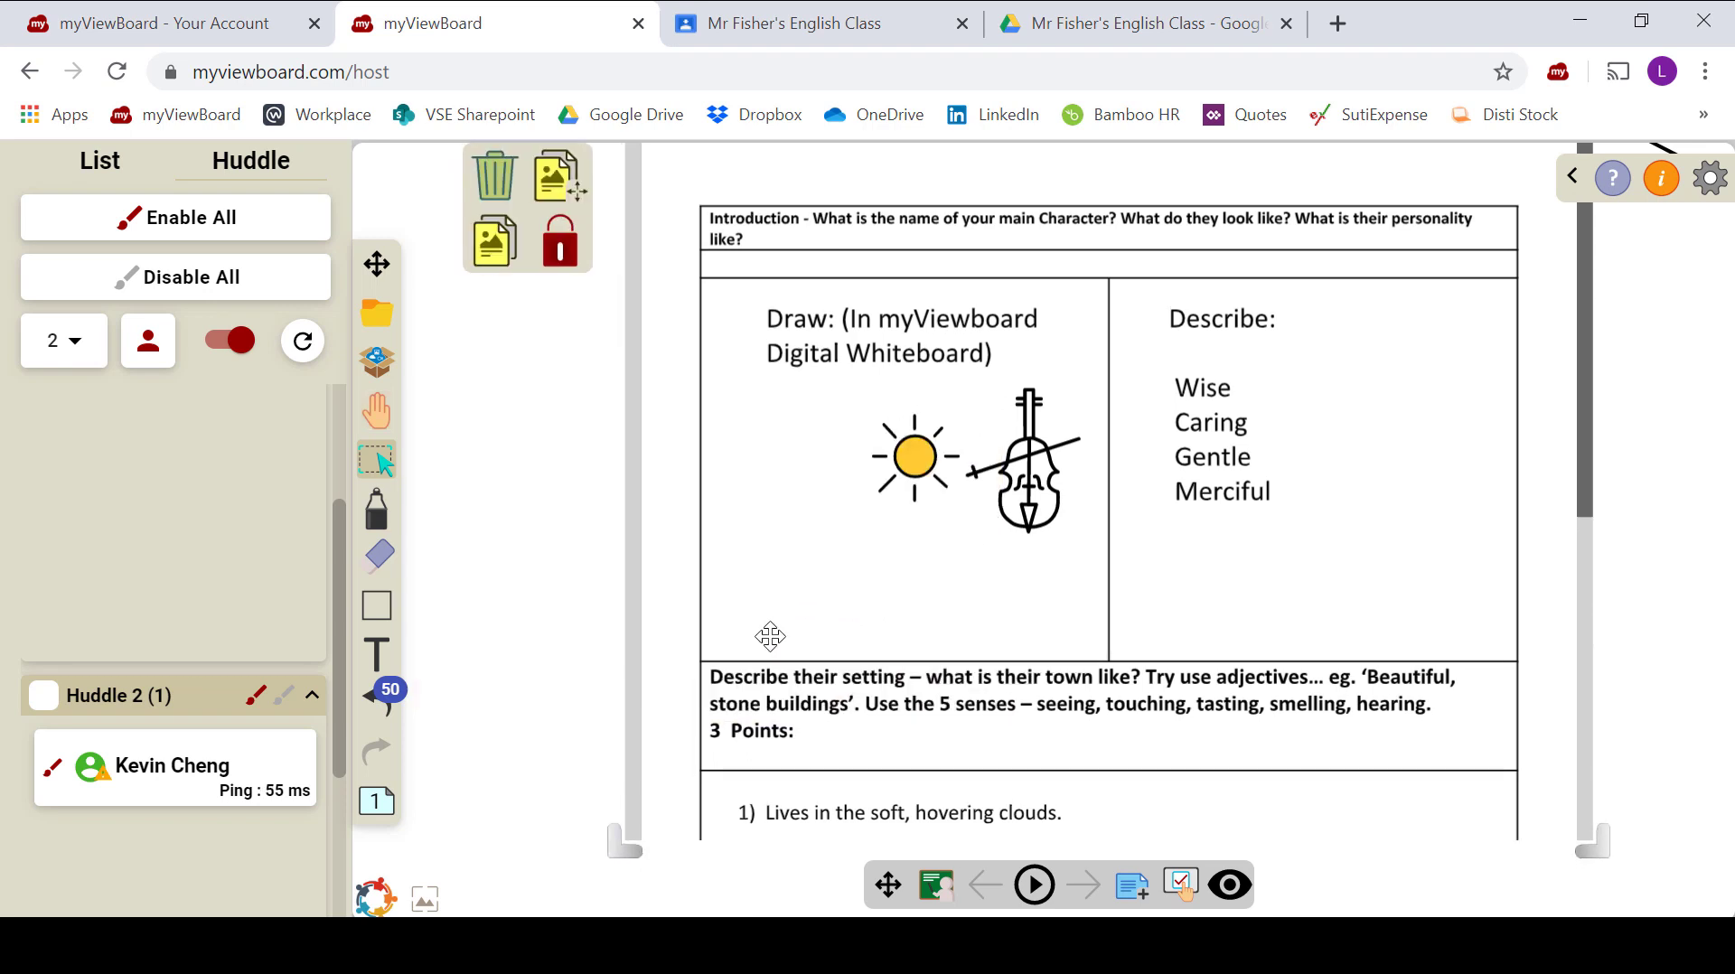
{"action": "left_click", "coordinate": [541, 672]}
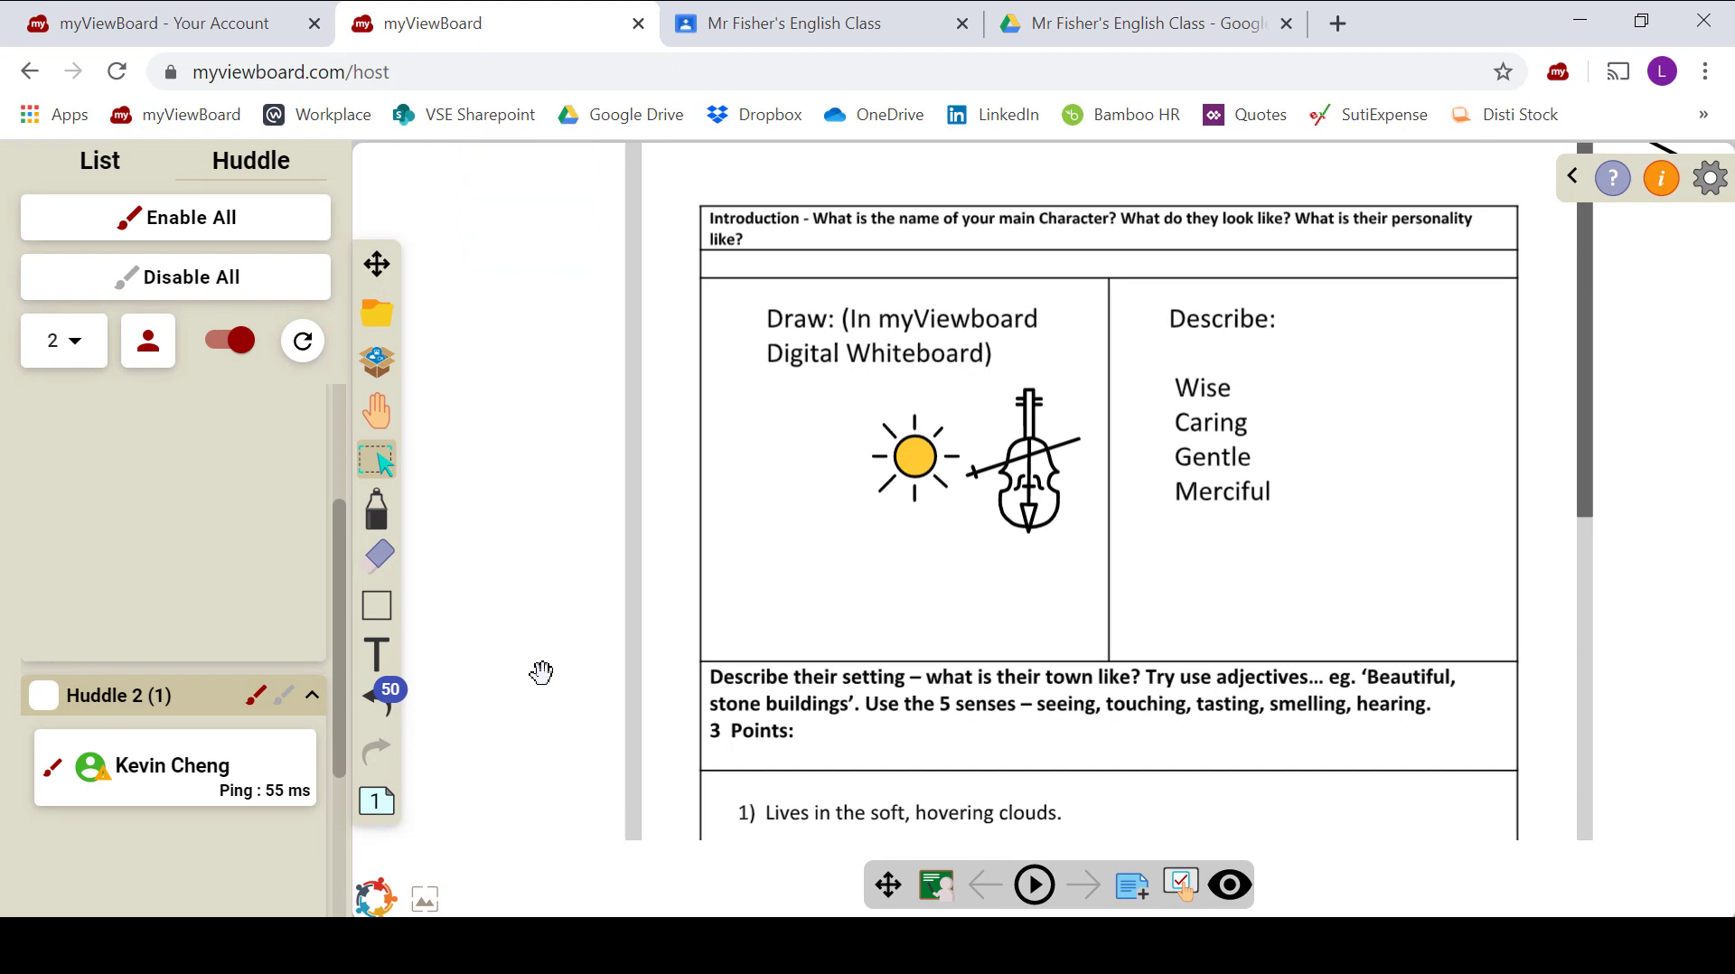